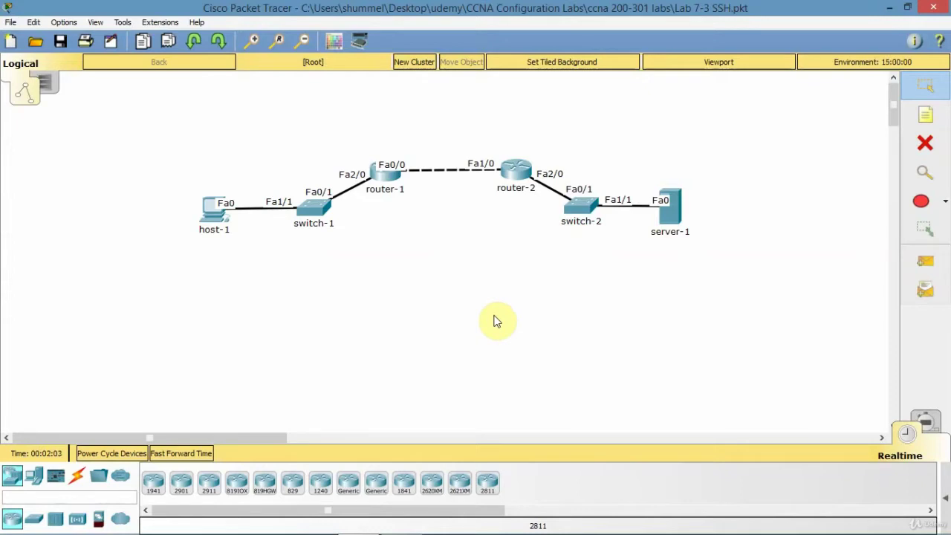
Open router-2's CLI and enter global configuration mode with enable and conf t.
left_click(521, 171)
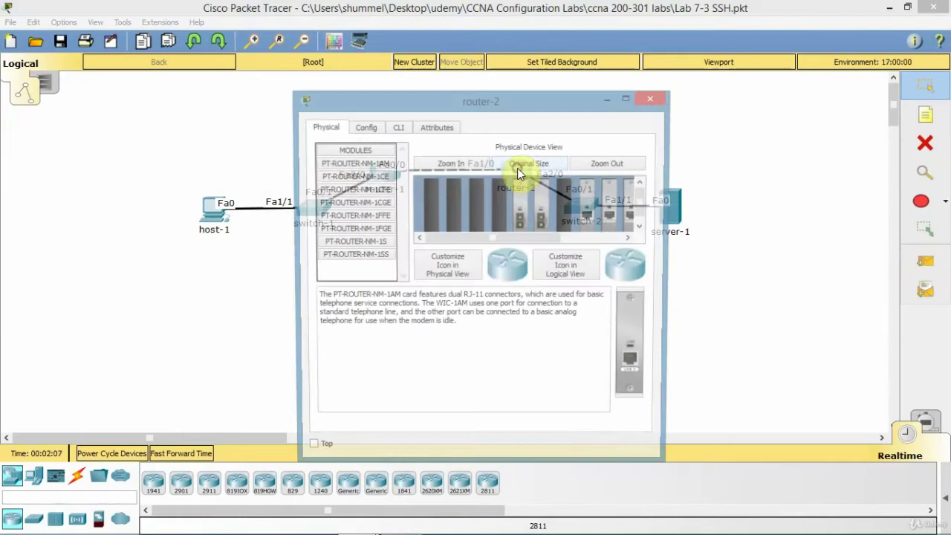
left_click(397, 127)
key("Return")
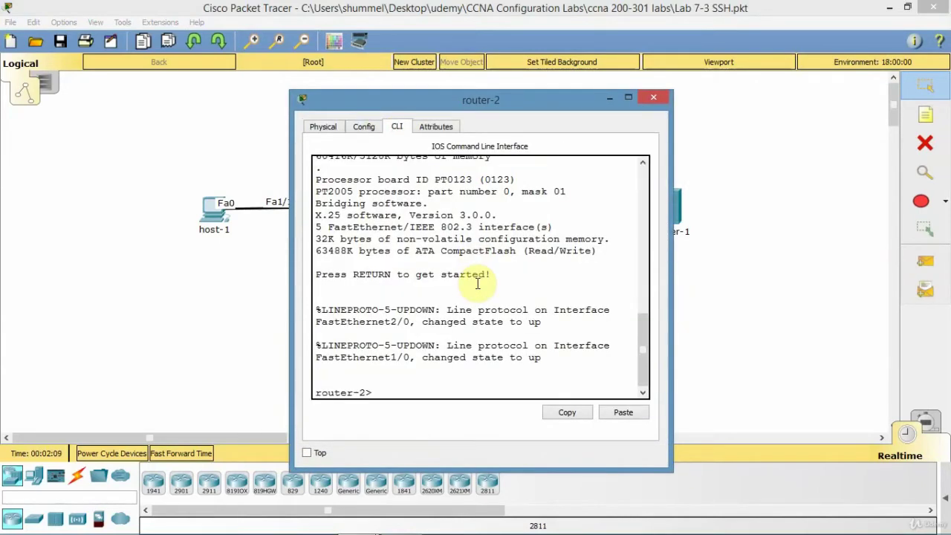
type("enable")
key("Return")
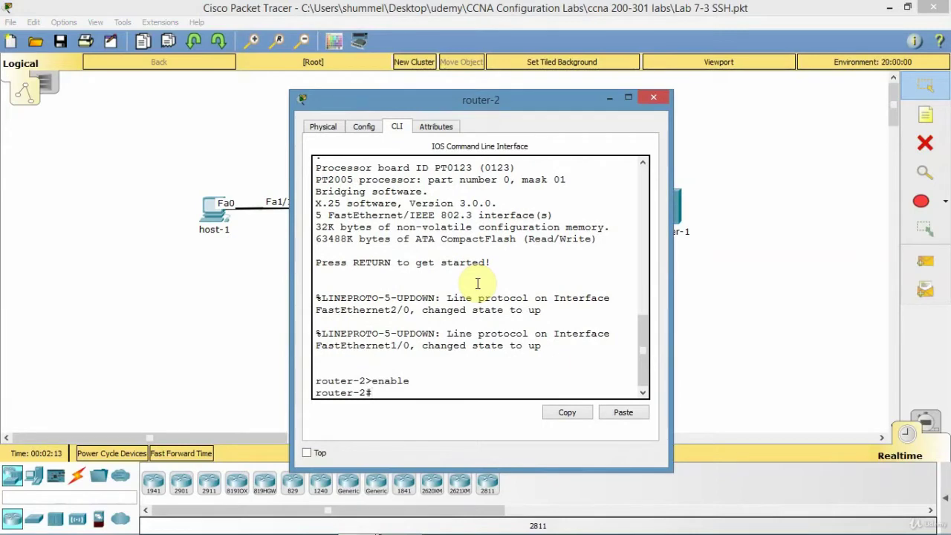
type("conf t")
key("Return")
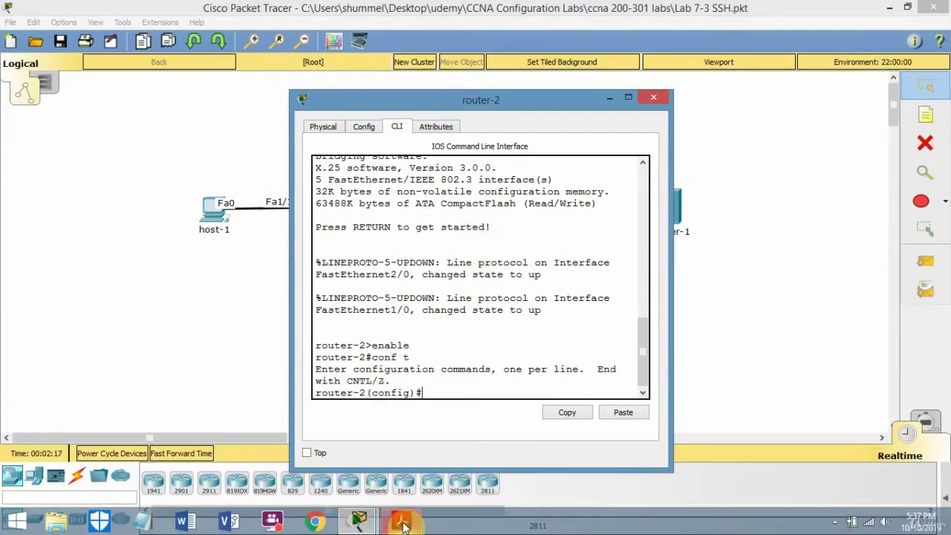
Bring up the lab PDF and return to page 163's Lab Configuration steps for router-2.
left_click(401, 523)
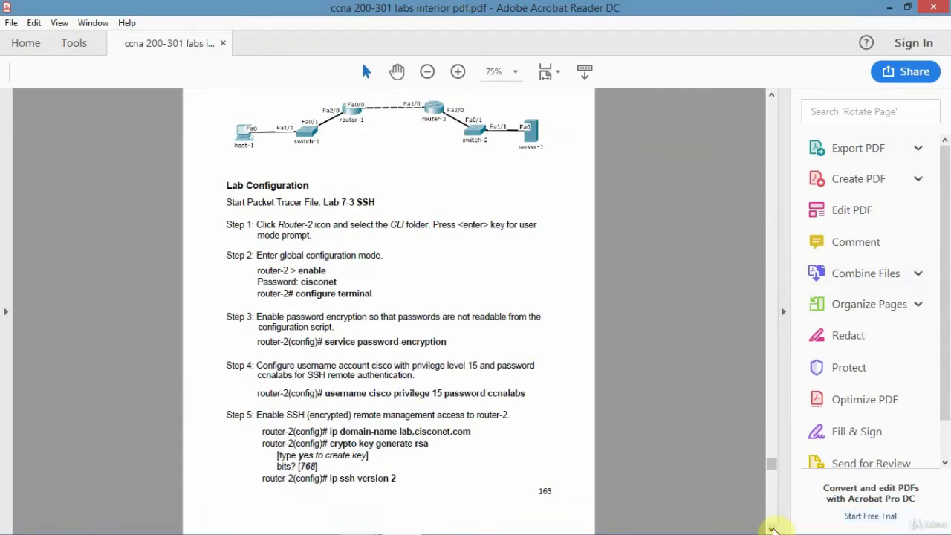
left_click_drag(775, 469, 775, 468)
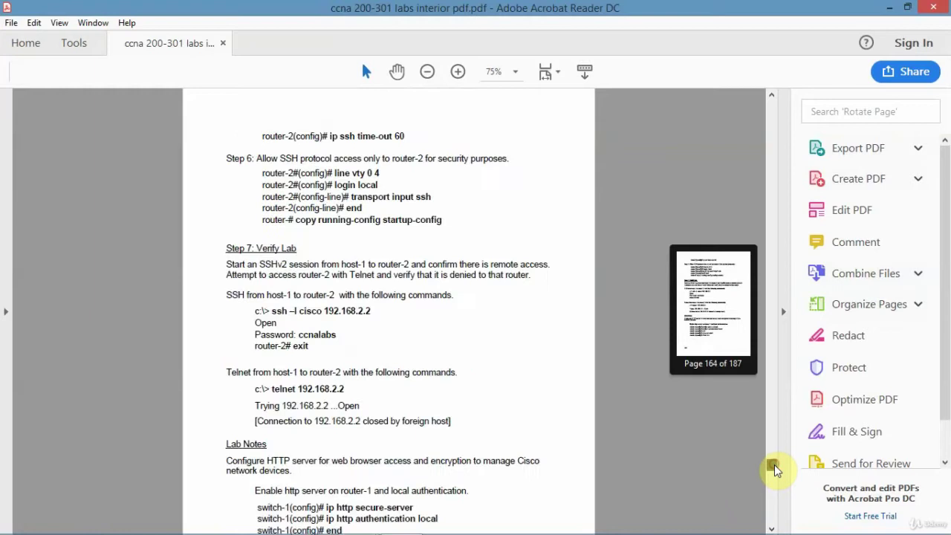
left_click(774, 337)
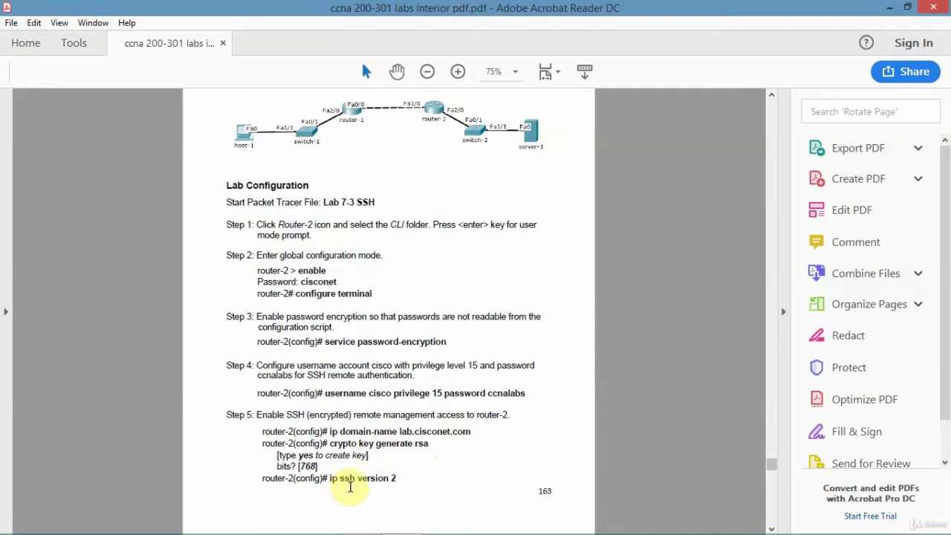
scroll(771, 505, "down", 5)
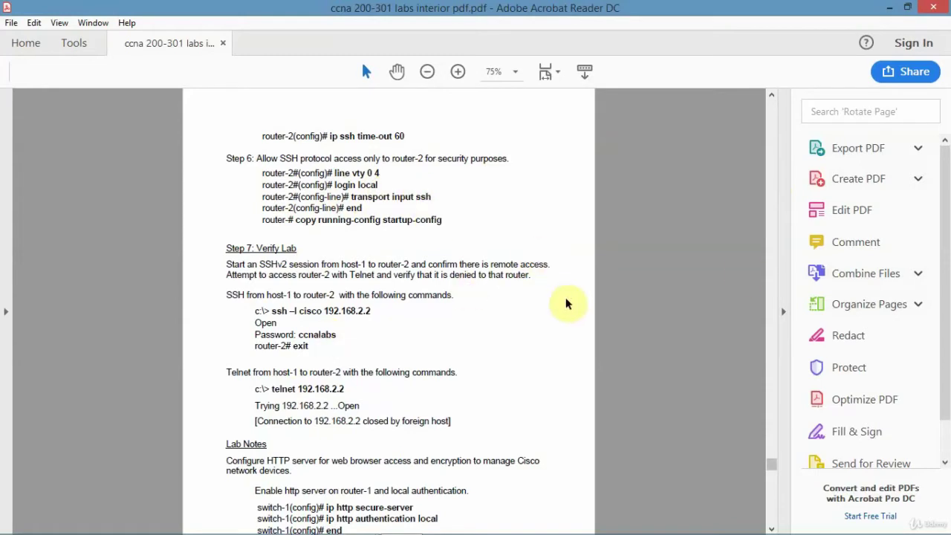
left_click(773, 199)
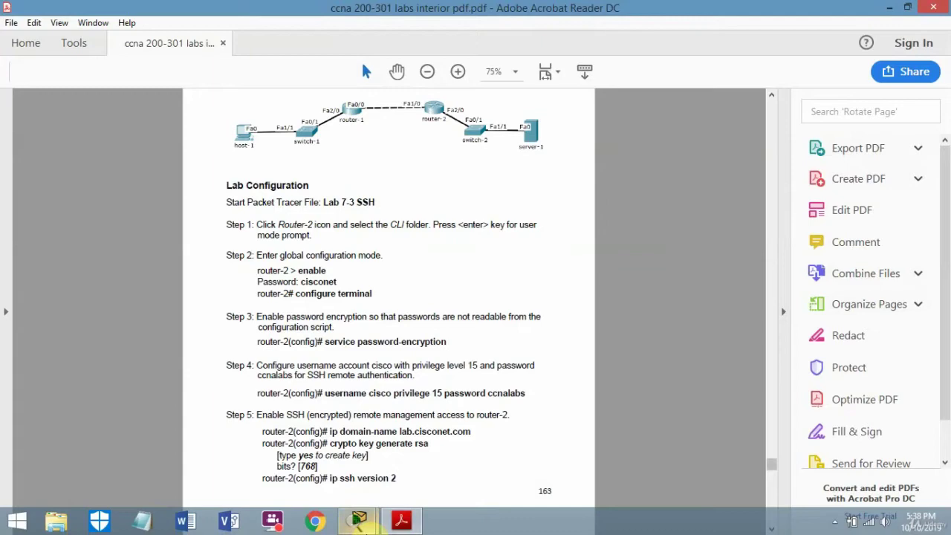
Enable service password-encryption on router-2.
mouse_move(374, 526)
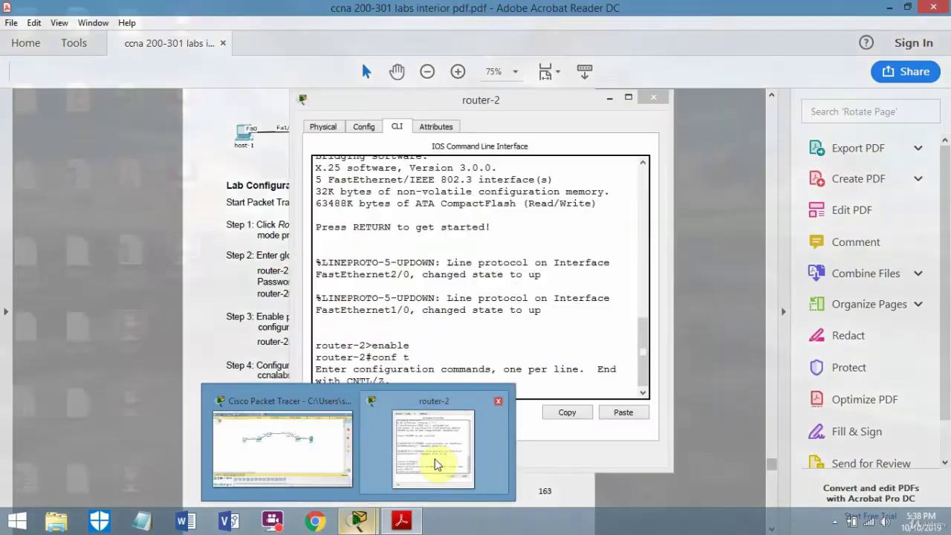
left_click(434, 458)
type("ser")
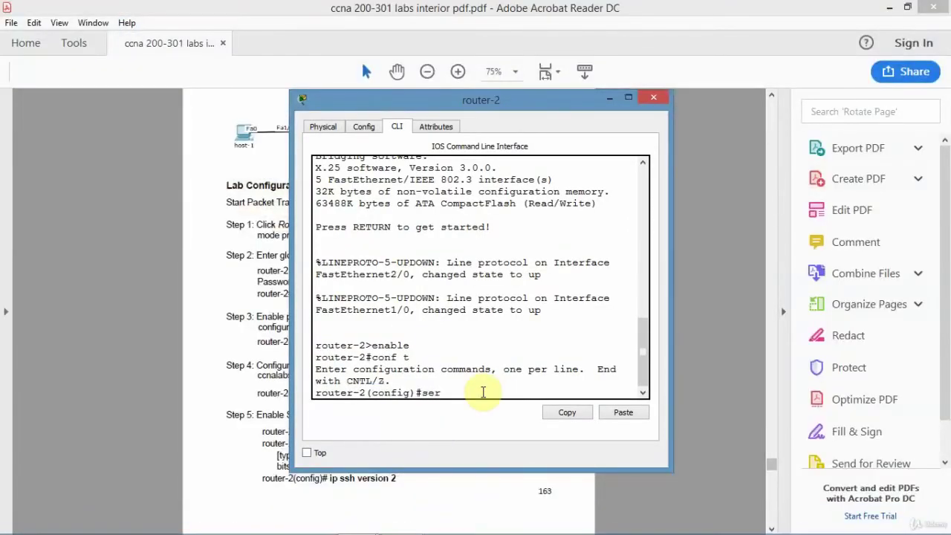
type("vice password-encryption")
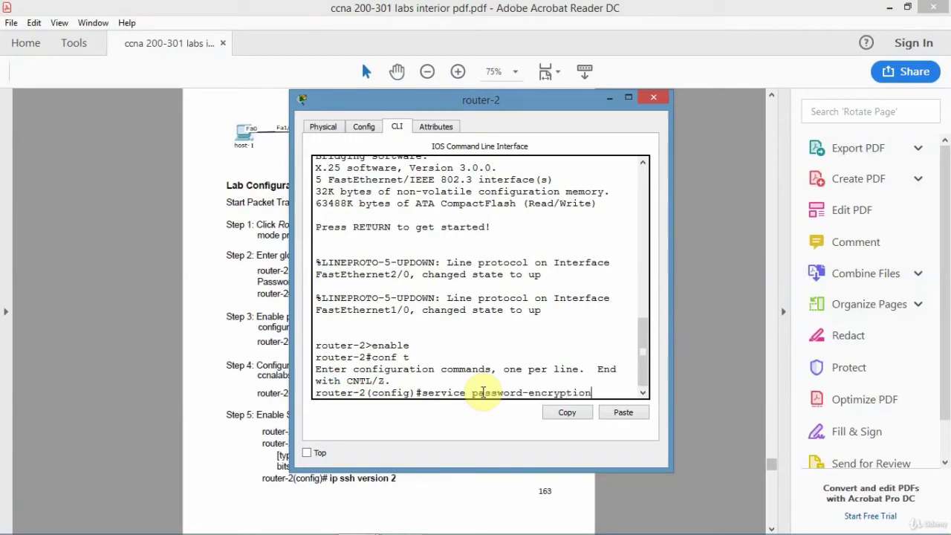
key("Return")
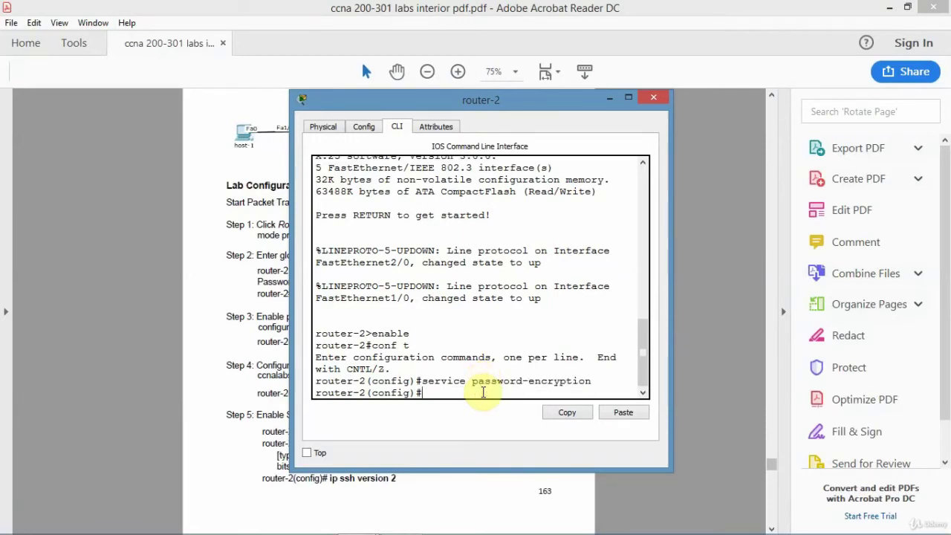
Create local user 'cisco' with privilege level 15 and a password.
left_click_drag(505, 98, 679, 65)
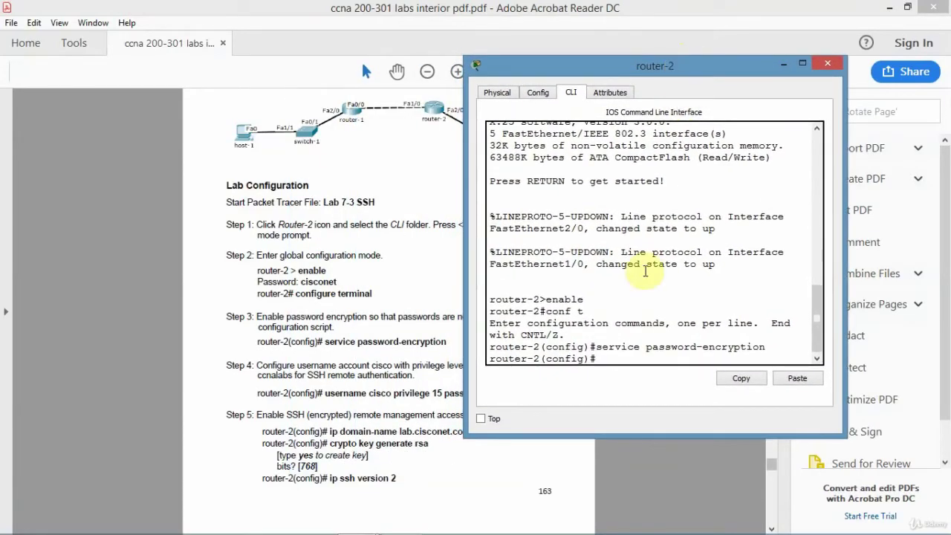
type("username cisco")
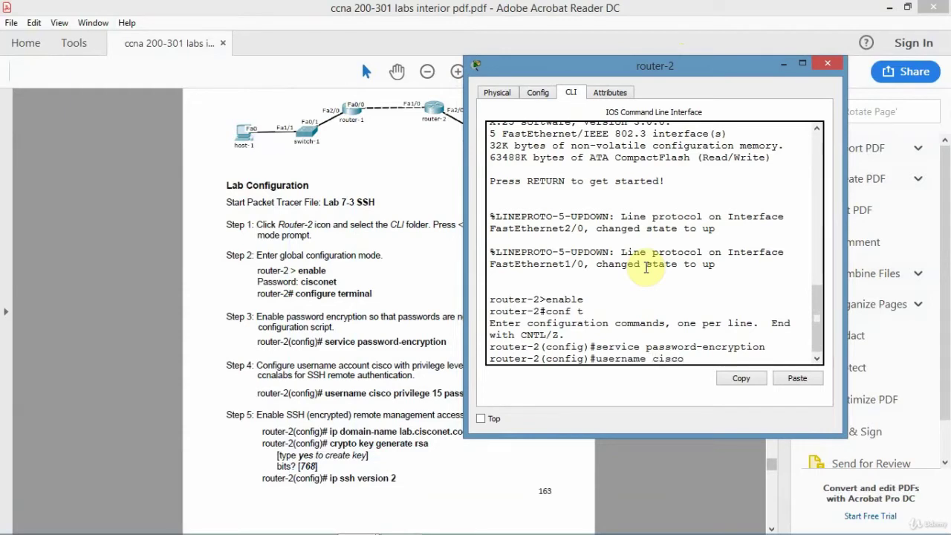
type(" privilege 15 p")
type("assw")
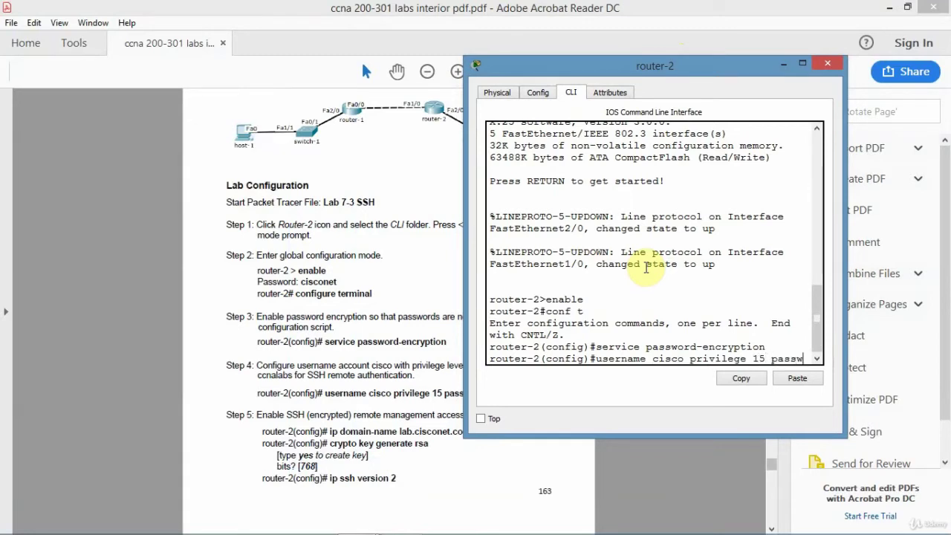
type("ord ")
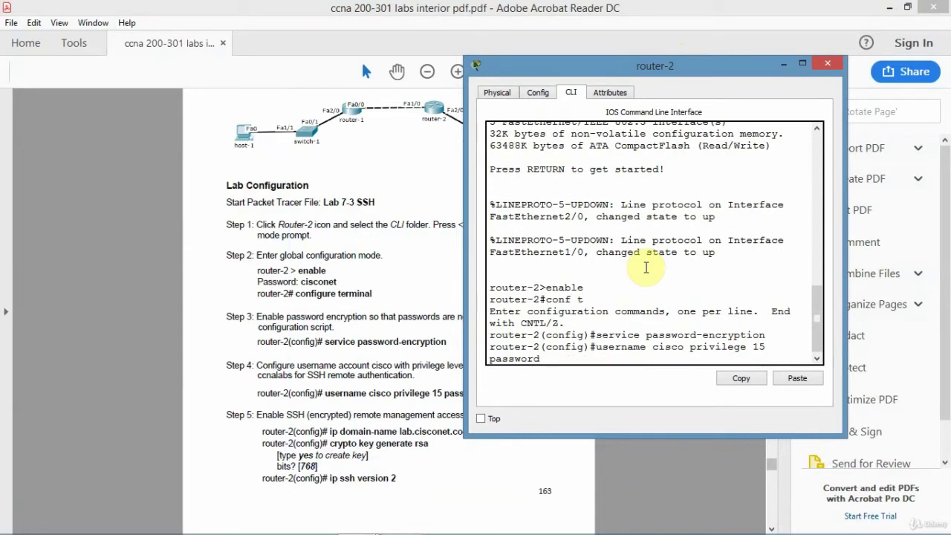
type("ccnalabs")
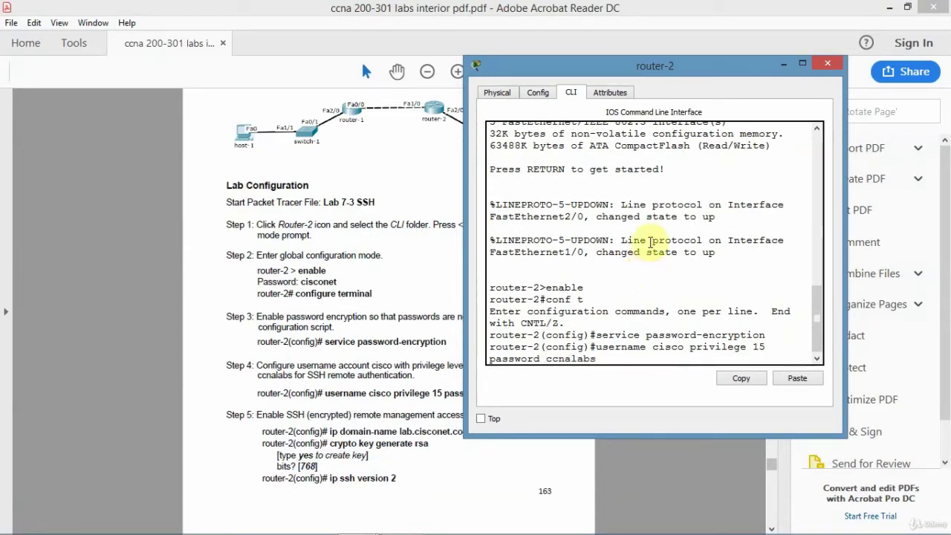
left_click_drag(617, 67, 636, 74)
key("Return")
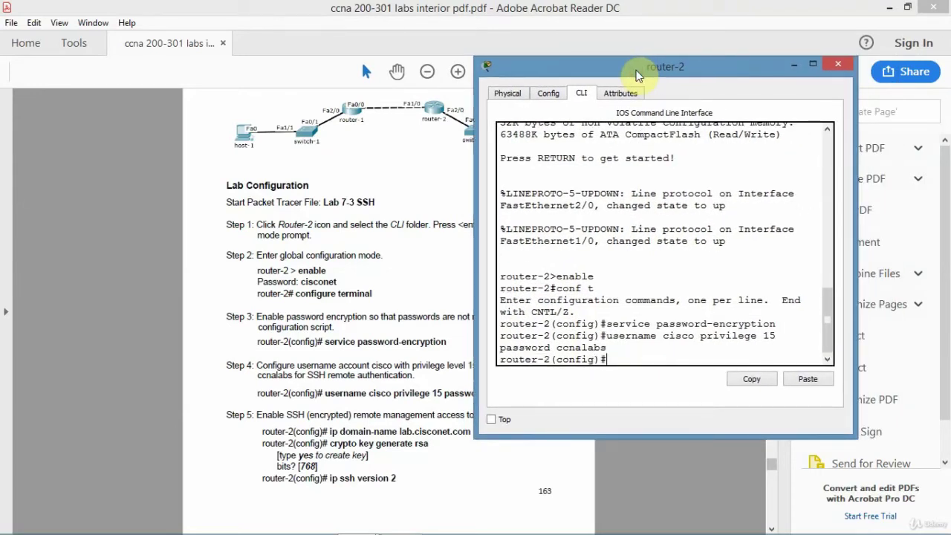
Set the domain name to lab.cisconet.com and issue crypto key generate rsa.
type("ip domain-")
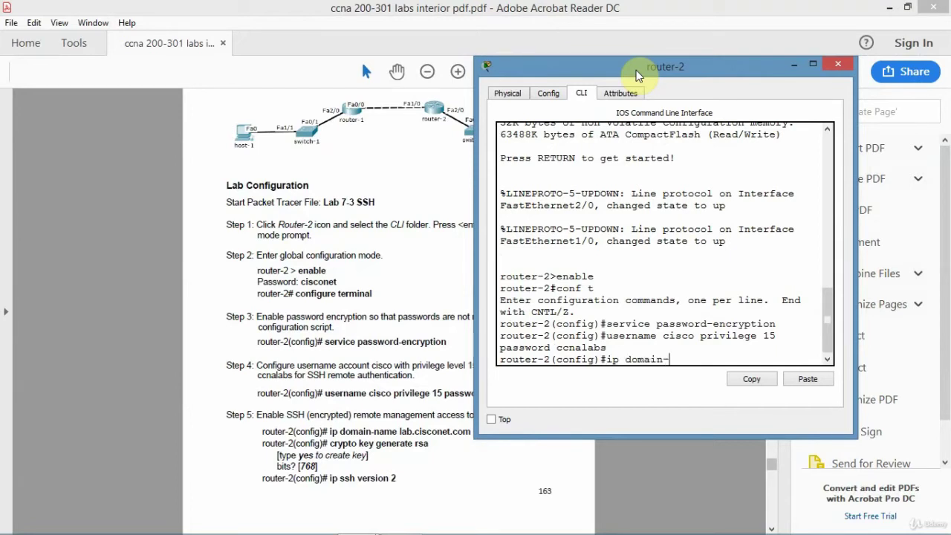
type("name")
type(" la")
type("b.ciscp")
type("net.com")
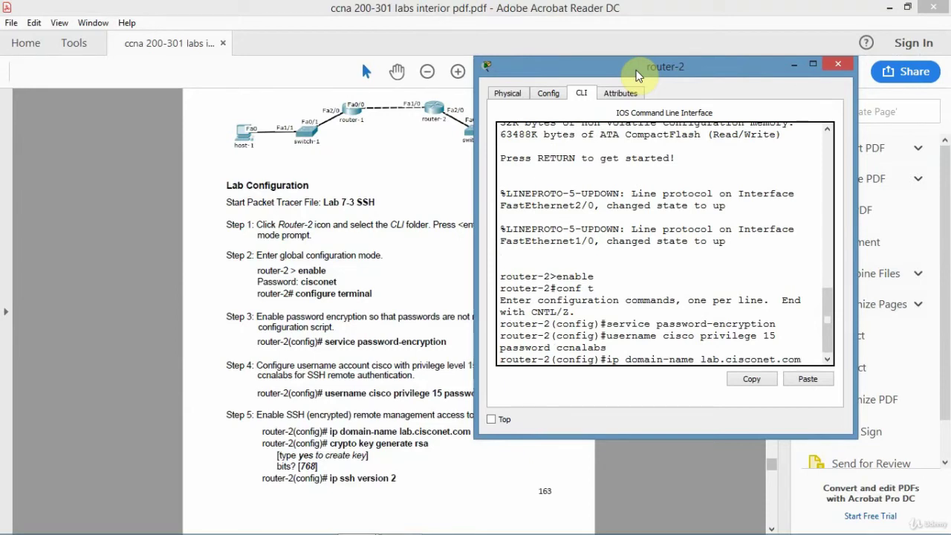
key("Return")
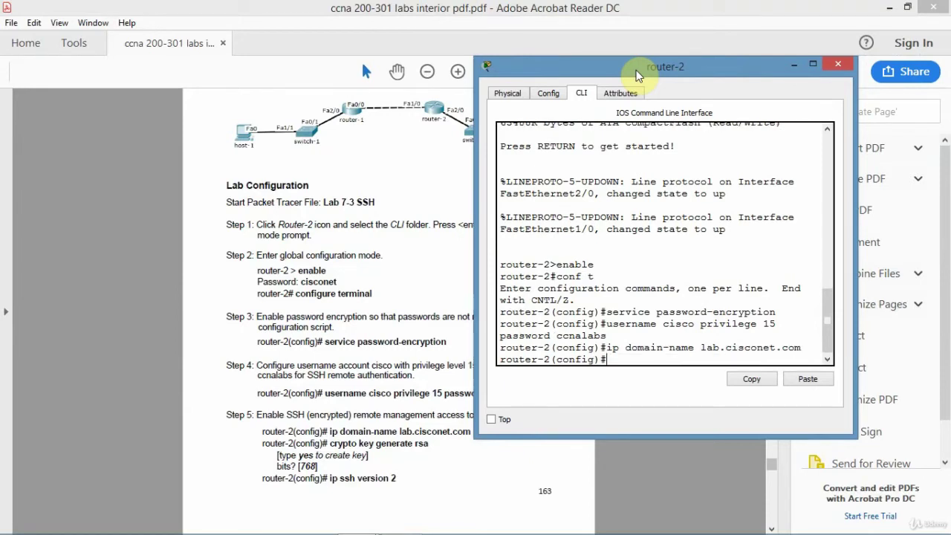
type("crypto key gern")
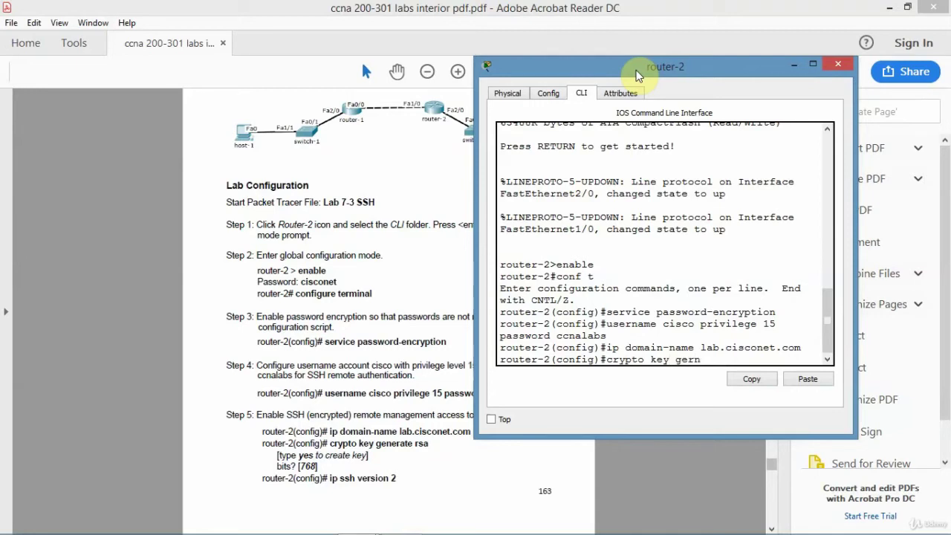
key("BackSpace")
key("BackSpace")
type("nerate rsa")
key("Return")
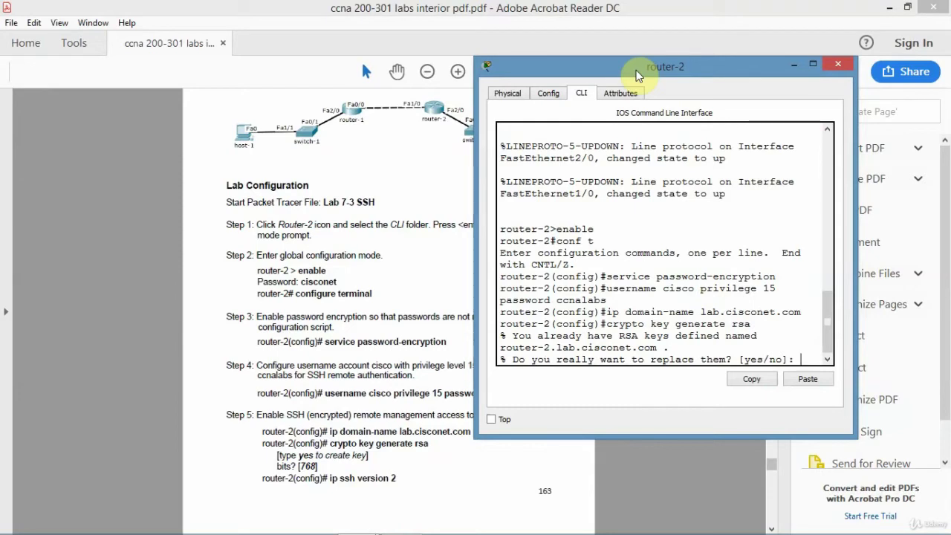
Replace the existing RSA keys using a 768-bit modulus.
type("es")
key("Return")
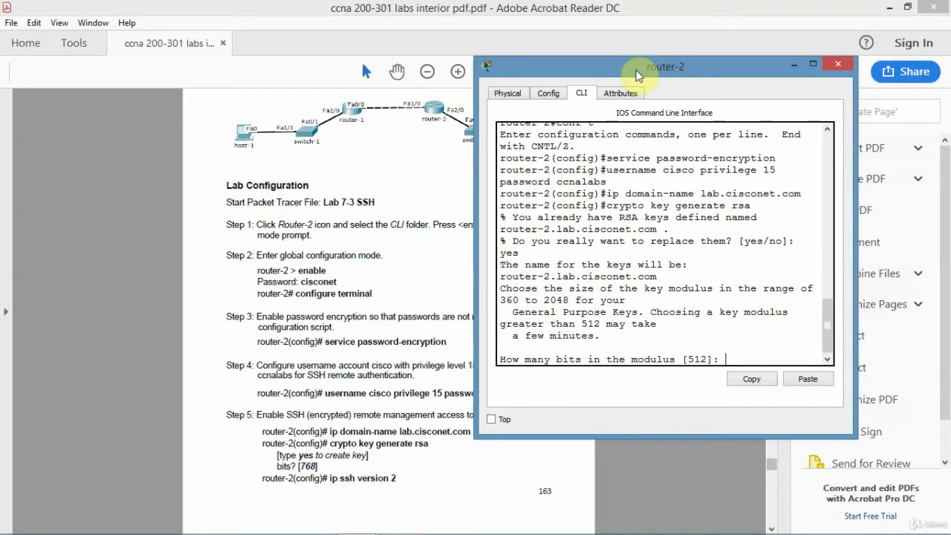
type("87")
key("BackSpace")
key("BackSpace")
type("768")
key("Return")
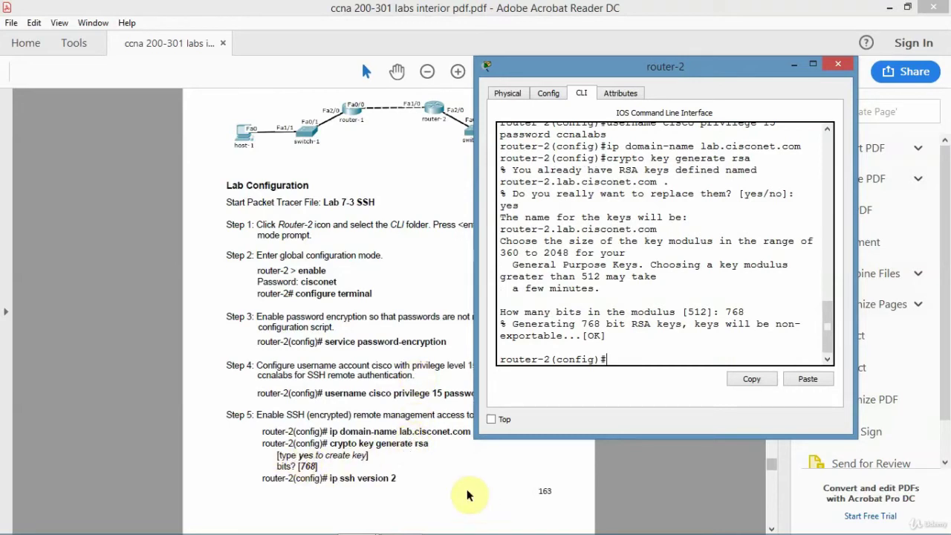
Enable SSH version 2 and set the SSH time-out to 60 seconds.
type("ip s")
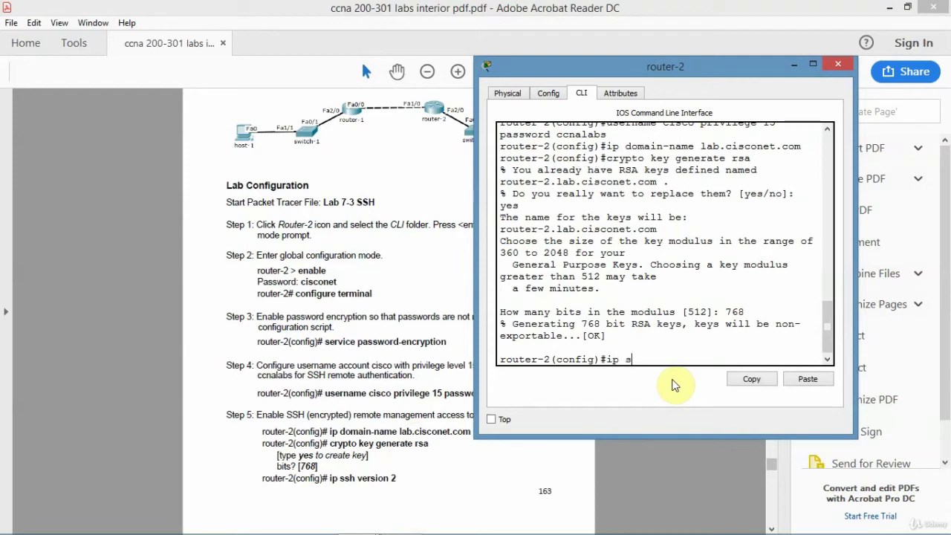
type("sh version 2")
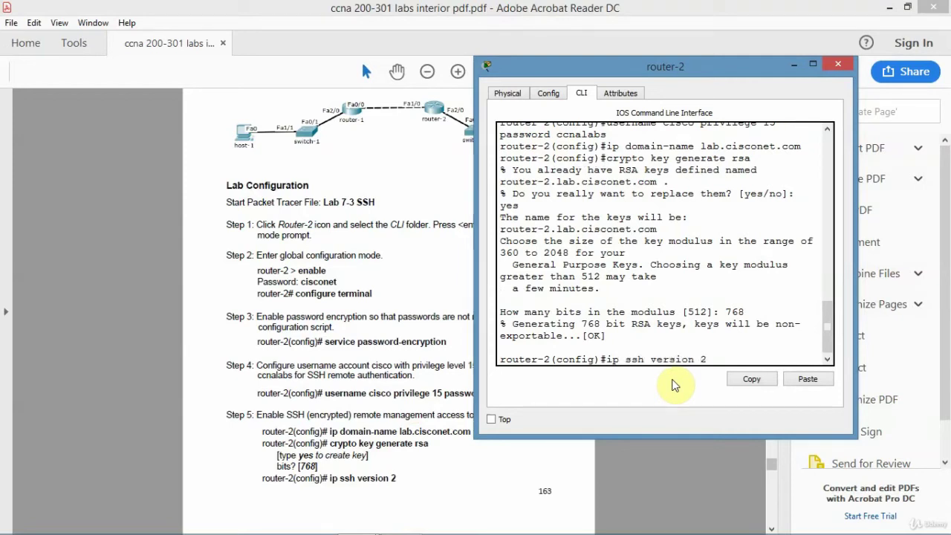
key("Return")
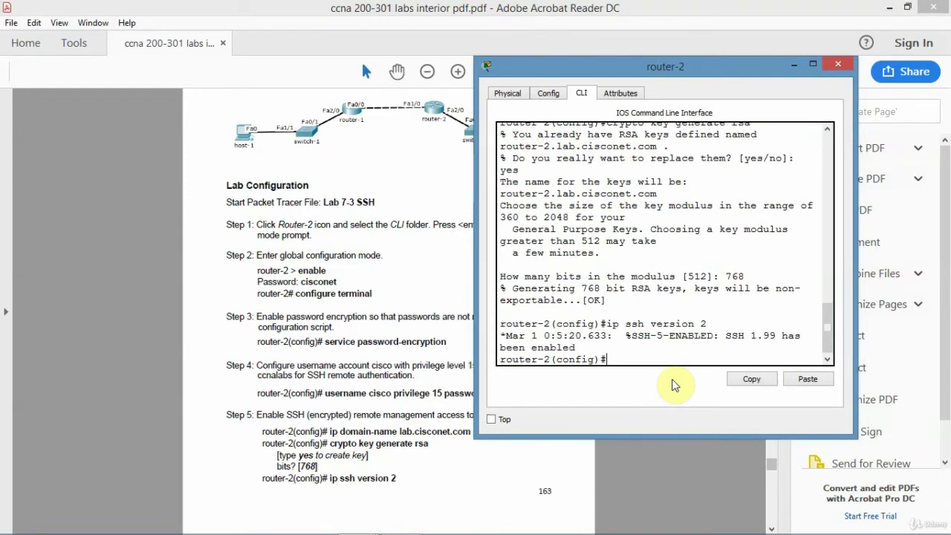
left_click(636, 461)
scroll(772, 510, "down", 5)
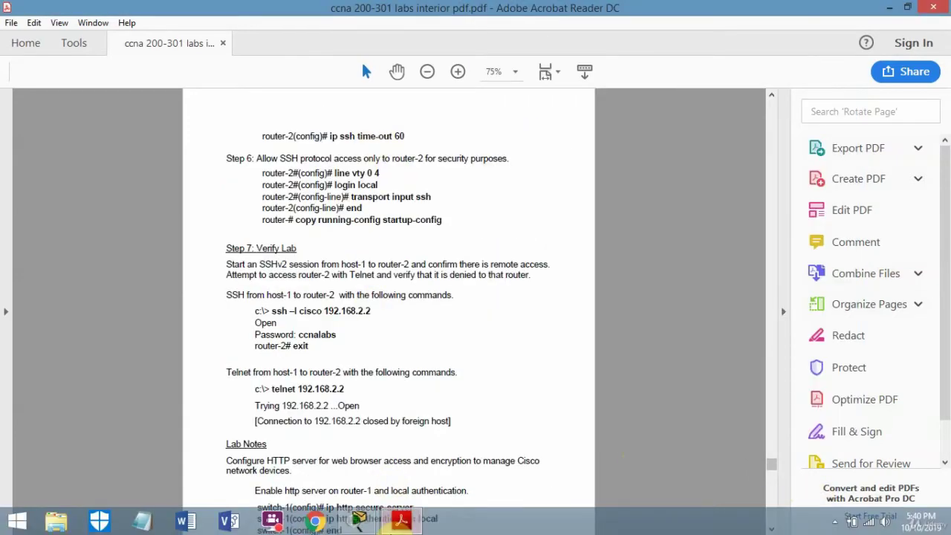
mouse_move(362, 526)
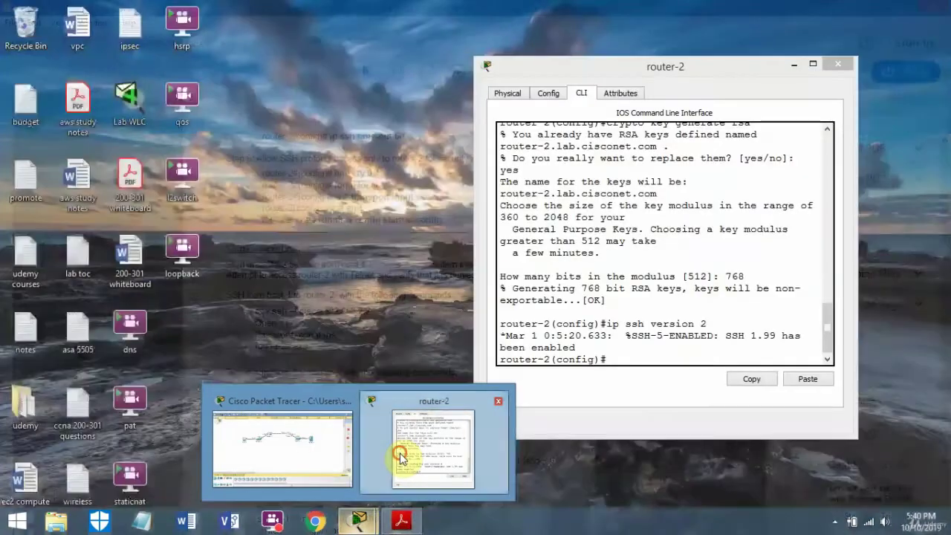
left_click(418, 454)
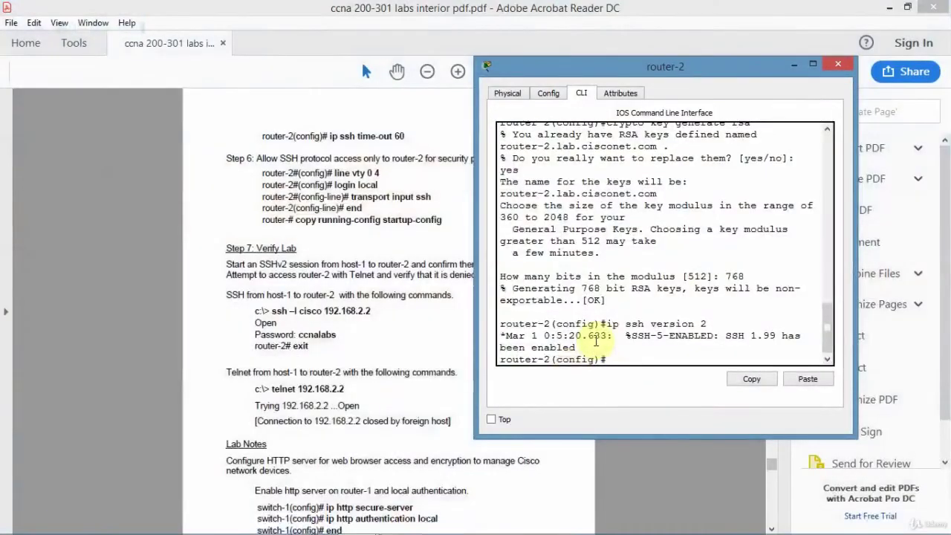
type("ip ssh time-o")
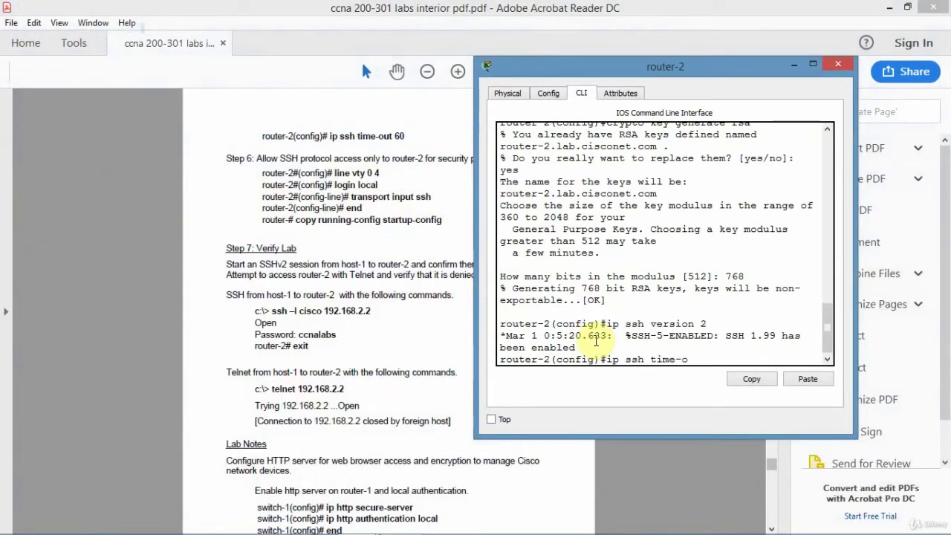
type("ut 60")
key("Return")
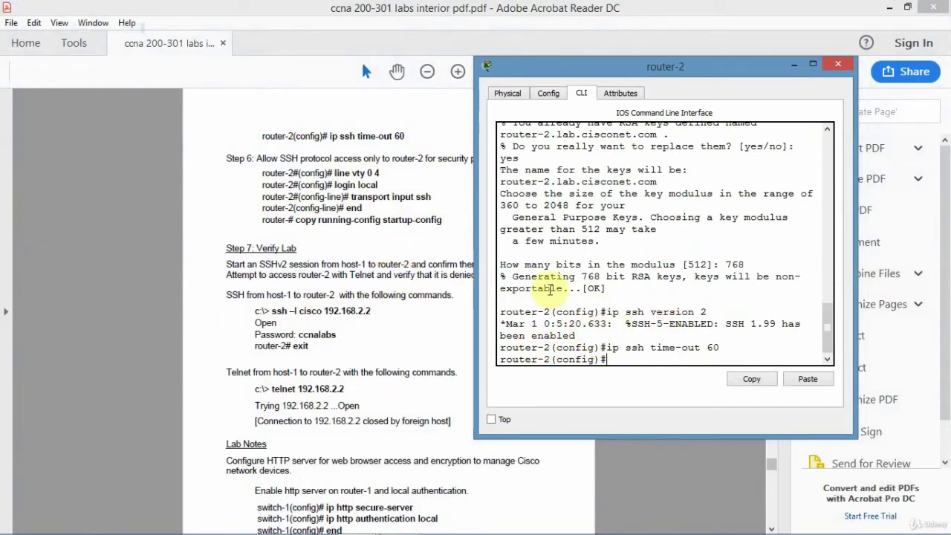
Restrict VTY lines 0–4 to SSH transport with local login, then end configuration mode.
type("line vty 0")
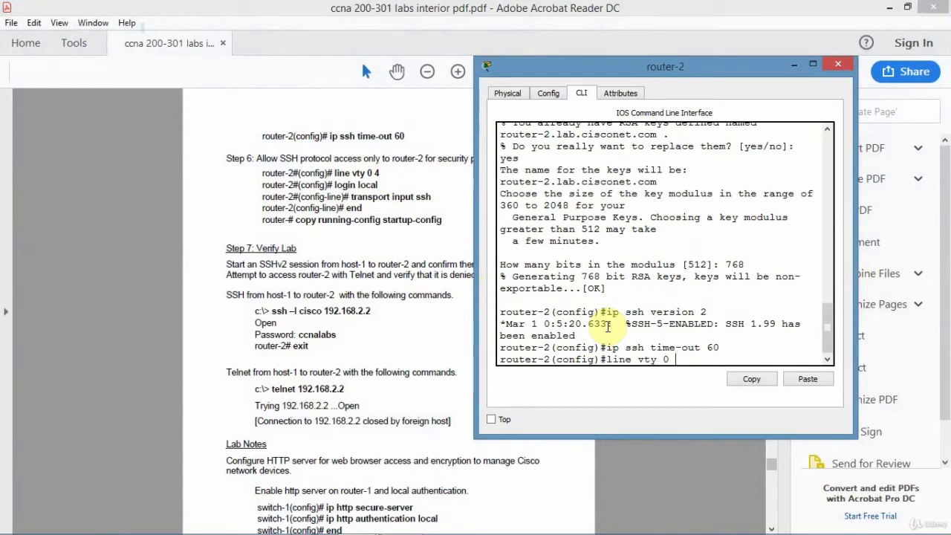
type(" 5")
key("BackSpace")
type("4")
key("Return")
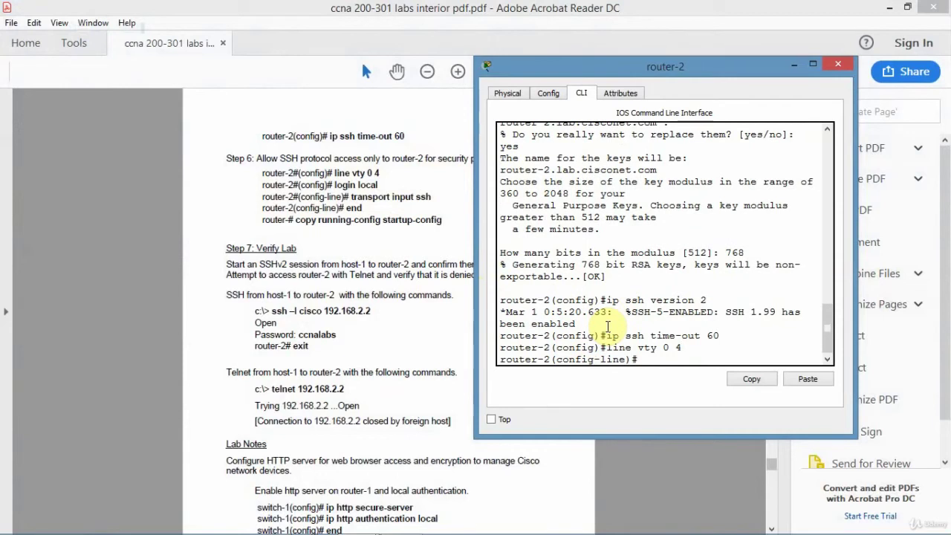
type("login local")
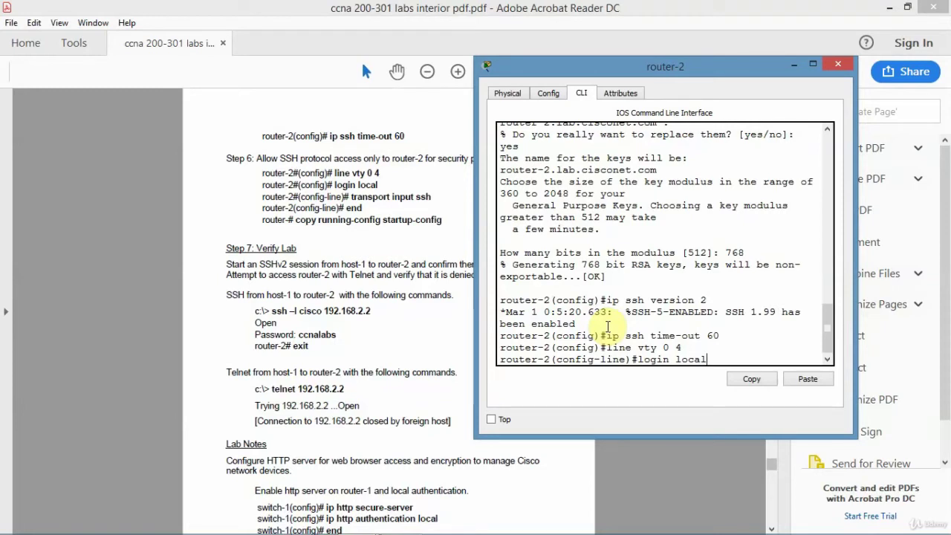
key("Return")
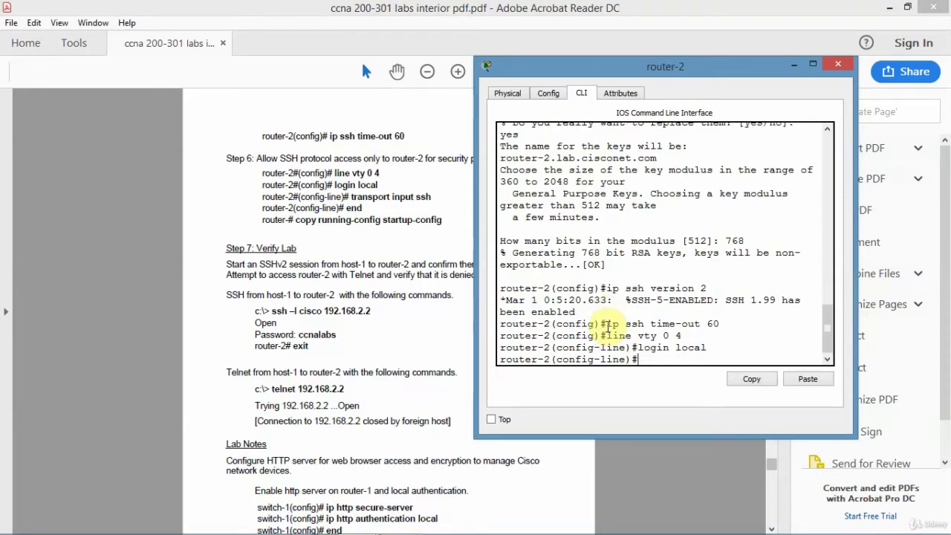
type("transport i")
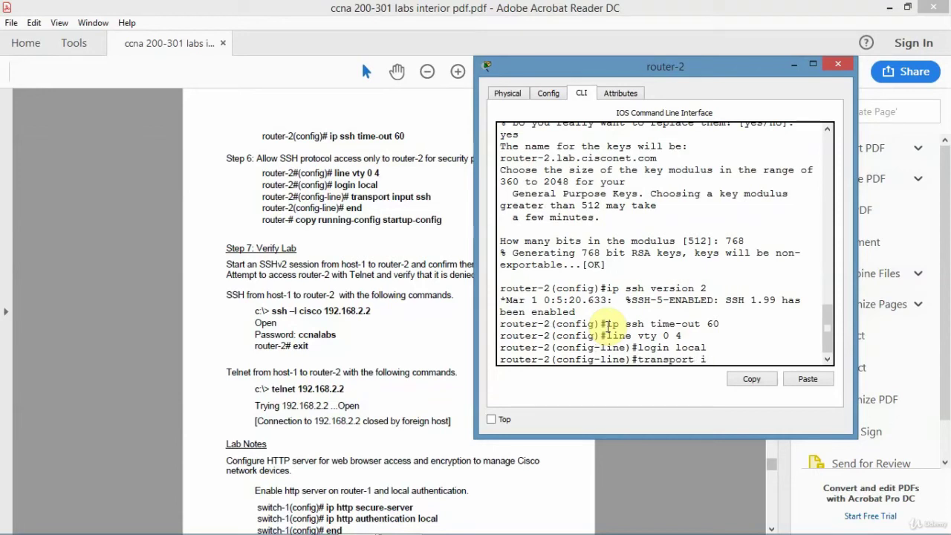
type("nput ssh")
key("Return")
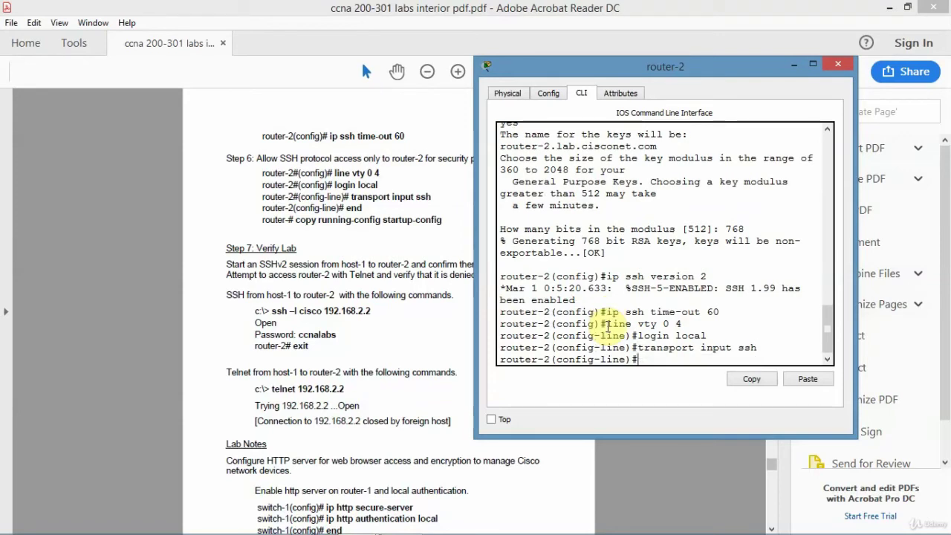
type("end")
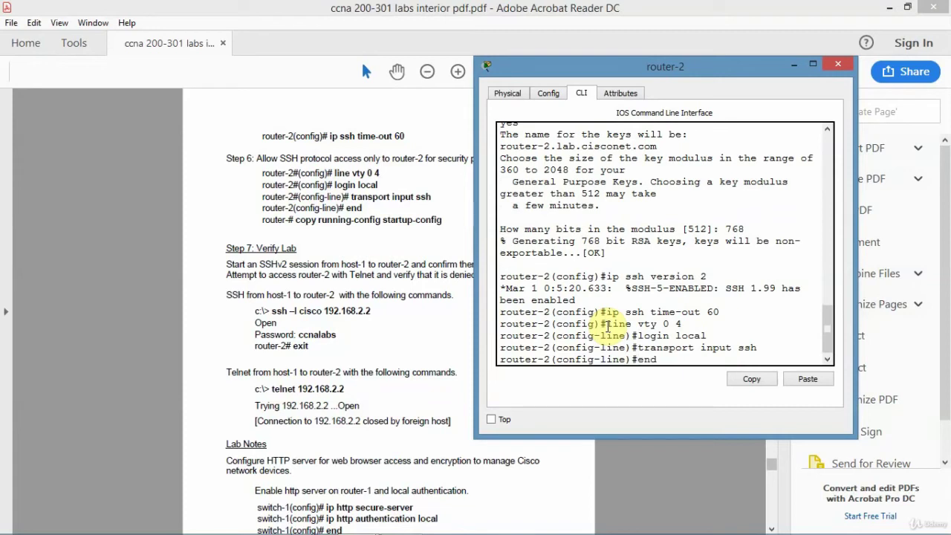
key("Return")
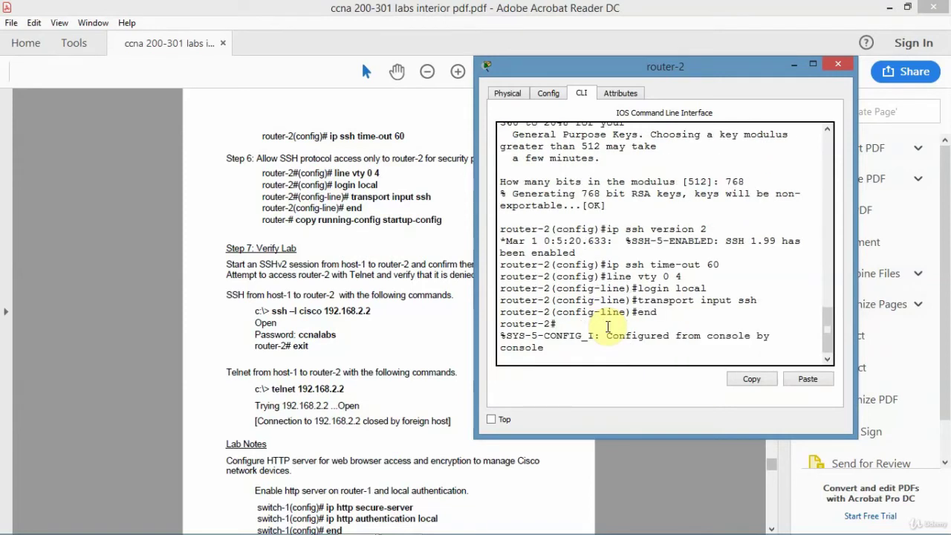
key("Return")
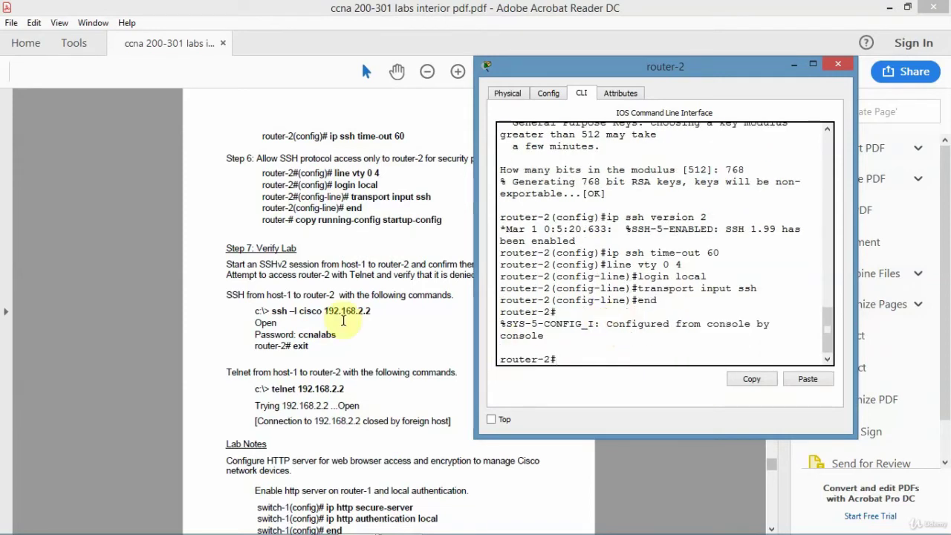
Copy Step 7's ssh command for connecting to 192.168.2.2 from the lab PDF.
left_click(342, 327)
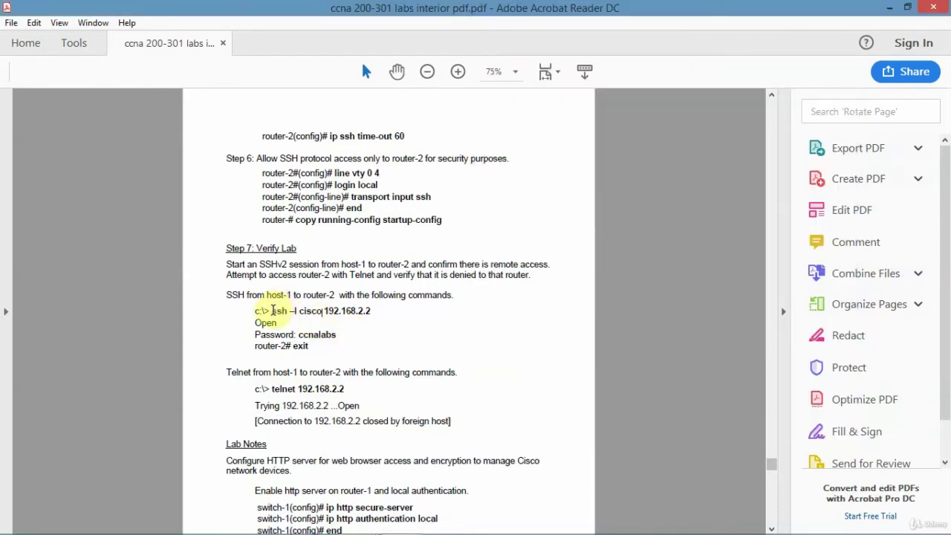
left_click_drag(272, 310, 370, 312)
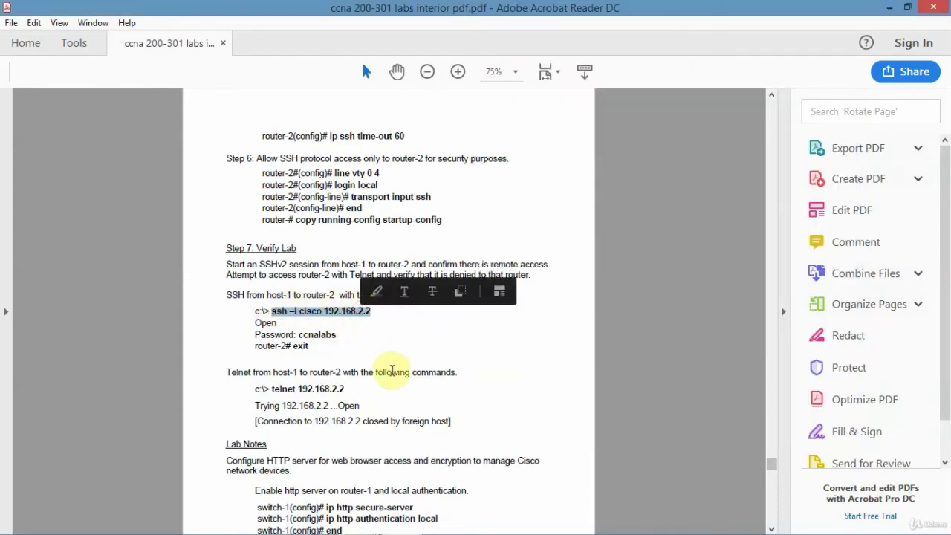
key("ctrl+c")
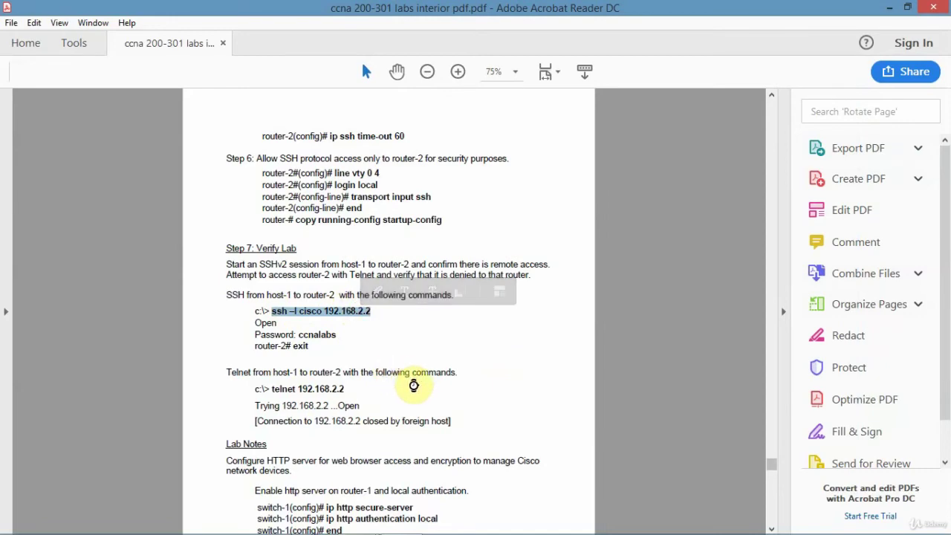
left_click(413, 374)
mouse_move(371, 527)
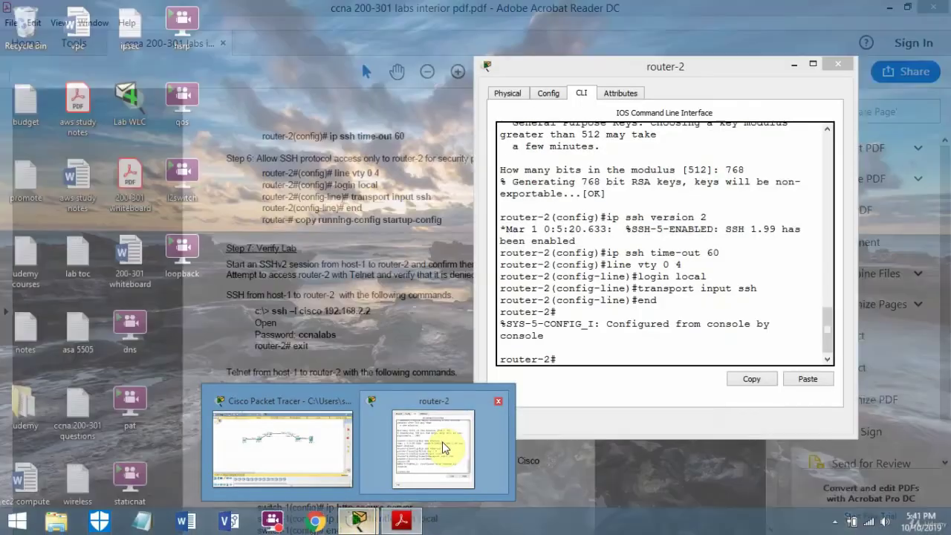
Show router-2's running configuration with sh run and page through to the end.
left_click(442, 446)
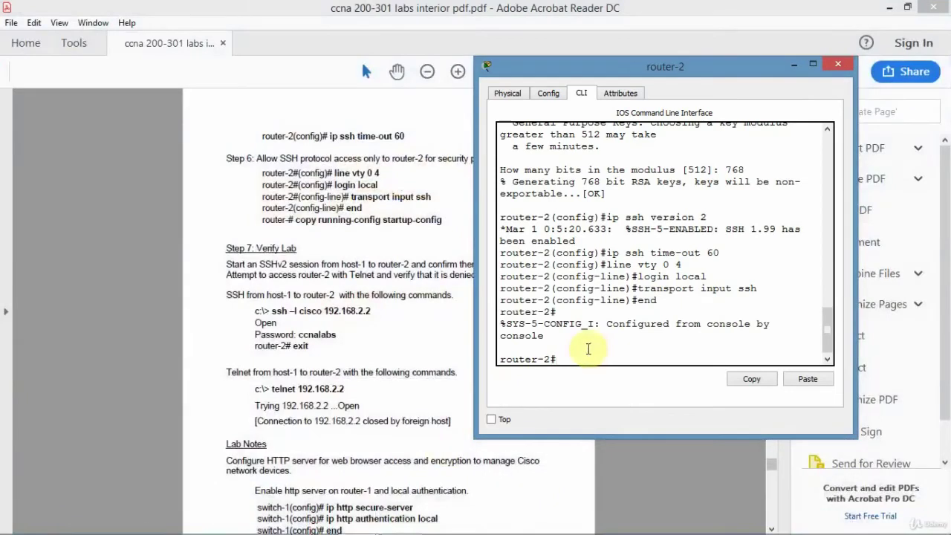
type("sh run")
key("Return")
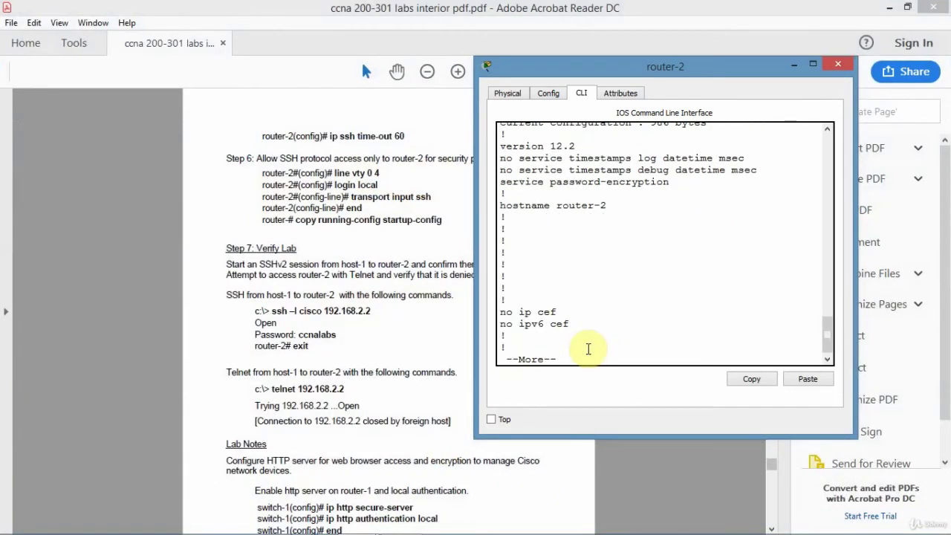
key("Return")
key("Return")
key("Return")
key("Return")
key("Return")
key("Return")
key("Return")
key("Return")
key("Return")
key("Return")
key("Return")
key("Return")
key("Return")
key("Return")
key("Return")
key("Return")
key("Return")
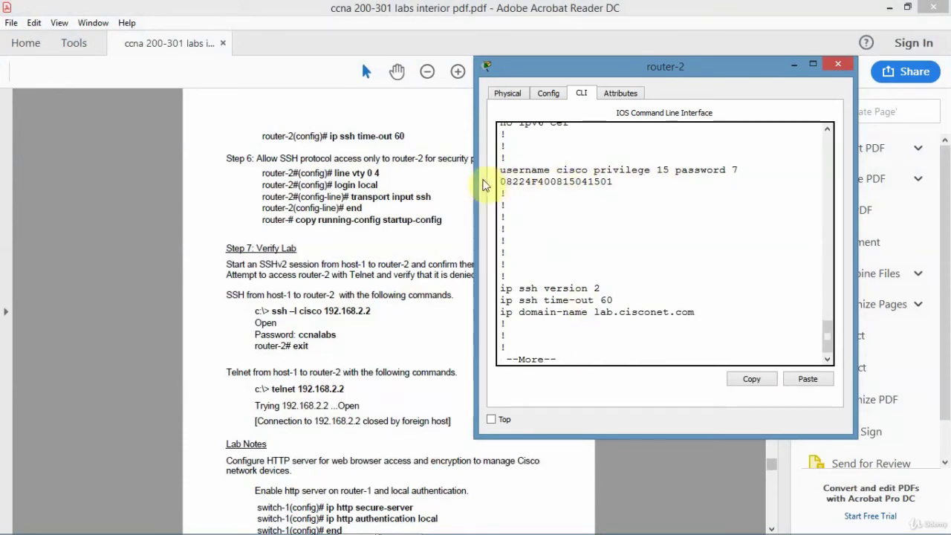
left_click_drag(474, 191, 332, 192)
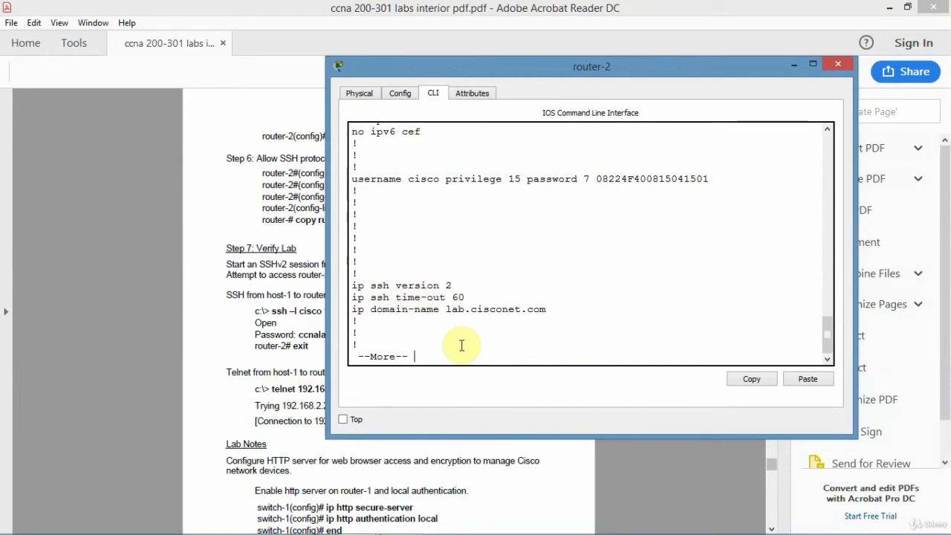
key("Return")
key("Return")
key("Return")
key("Return")
key("Return")
key("Return")
key("Return")
key("Return")
key("Return")
key("Return")
key("Return")
key("Return")
key("Return")
key("Return")
key("Return")
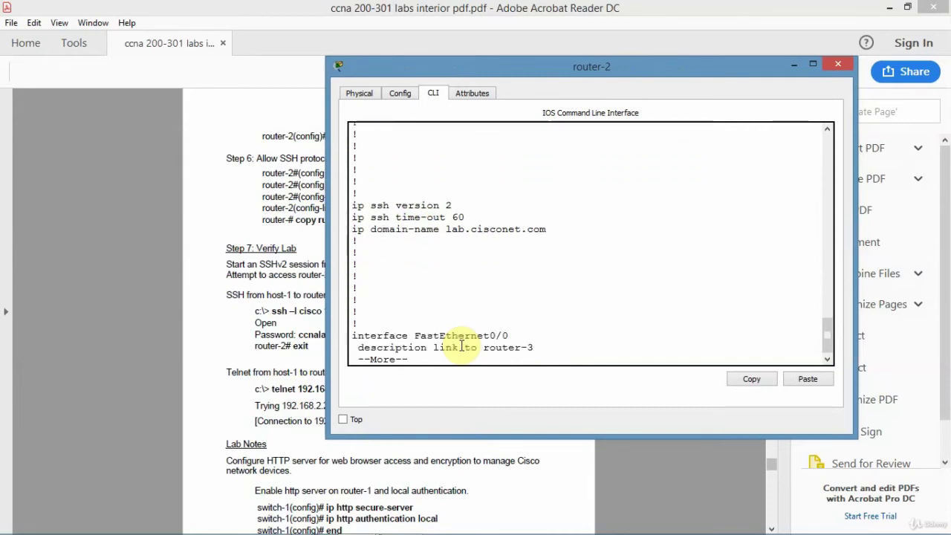
key("Return")
key("Return")
key("Return")
key("Return")
key("Return")
key("Return")
key("Return")
key("Return")
key("Return")
key("Return")
key("Return")
key("Return")
key("Return")
key("Return")
key("Return")
key("Return")
key("Return")
key("Return")
key("Return")
key("Return")
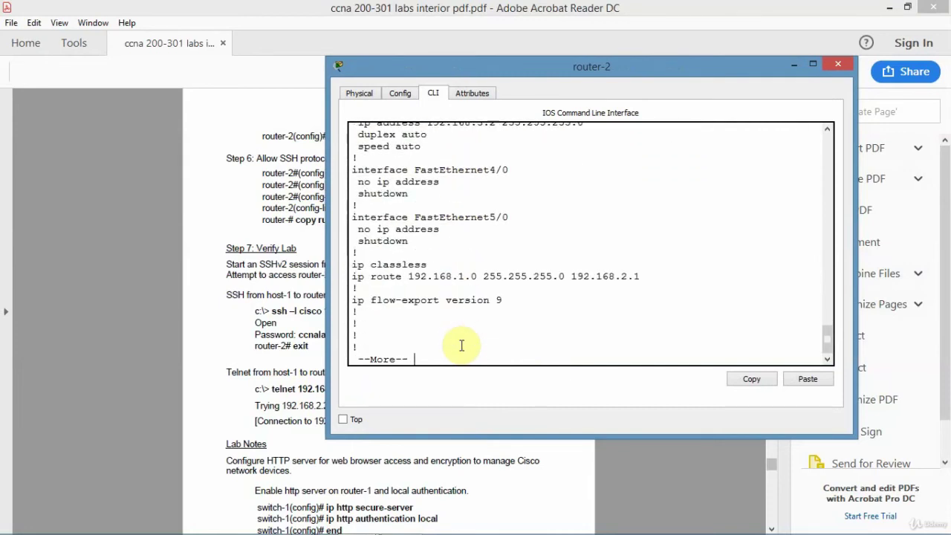
key("Return")
key("Return")
key("Return")
key("Return")
key("Return")
key("Return")
key("Return")
key("Return")
key("Return")
key("Return")
key("Return")
key("Return")
key("Return")
key("Return")
key("Return")
key("Return")
key("Return")
key("Return")
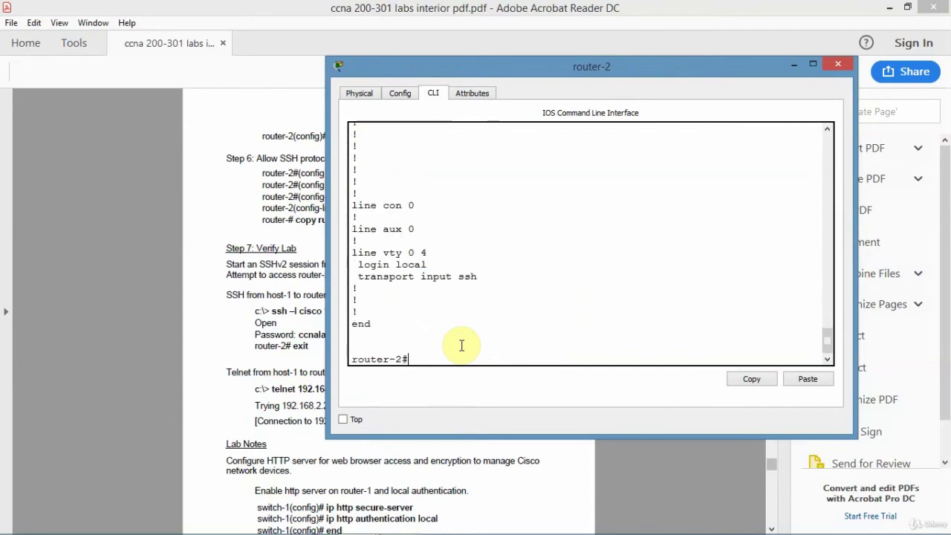
key("Return")
key("Return")
Return to the Packet Tracer Lab 7-3 topology view.
left_click(325, 371)
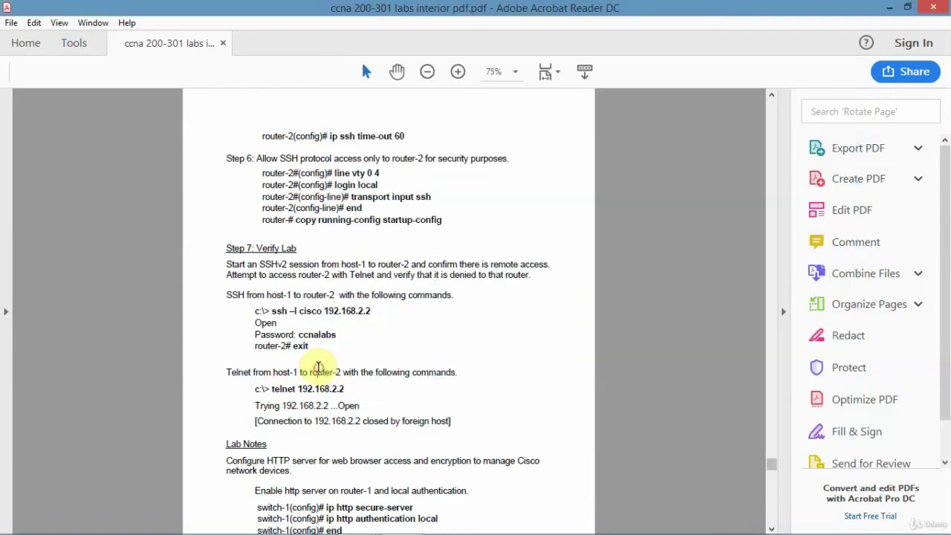
mouse_move(358, 525)
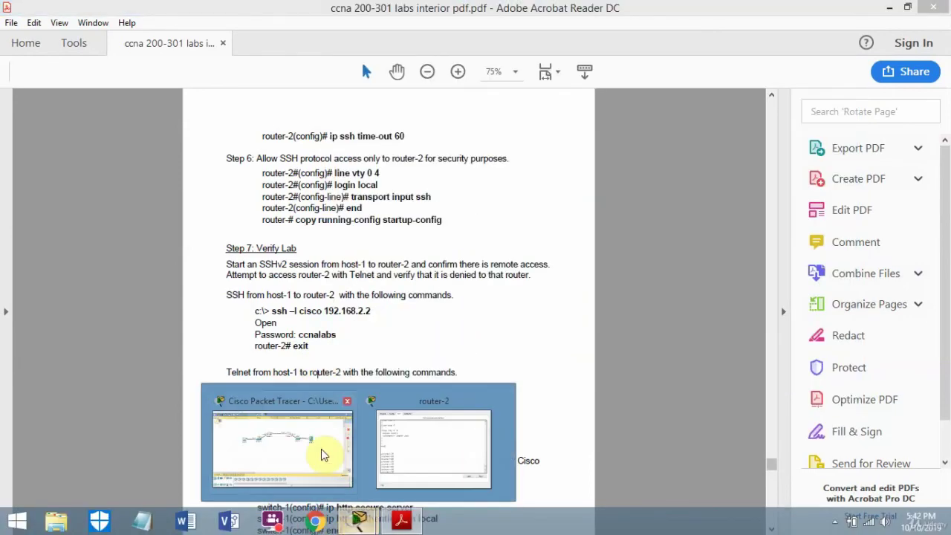
left_click(321, 449)
Open host-1's Command Prompt from its Desktop.
left_click(208, 227)
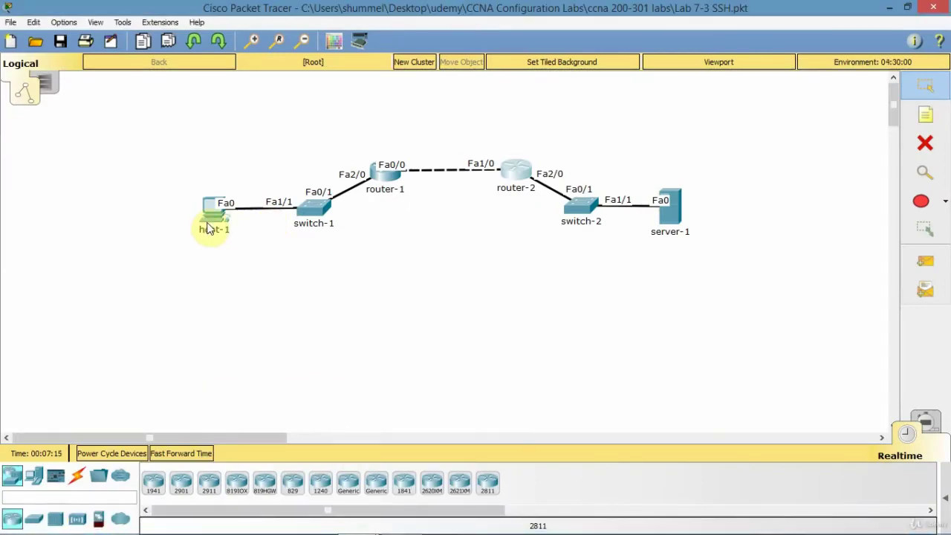
left_click(294, 128)
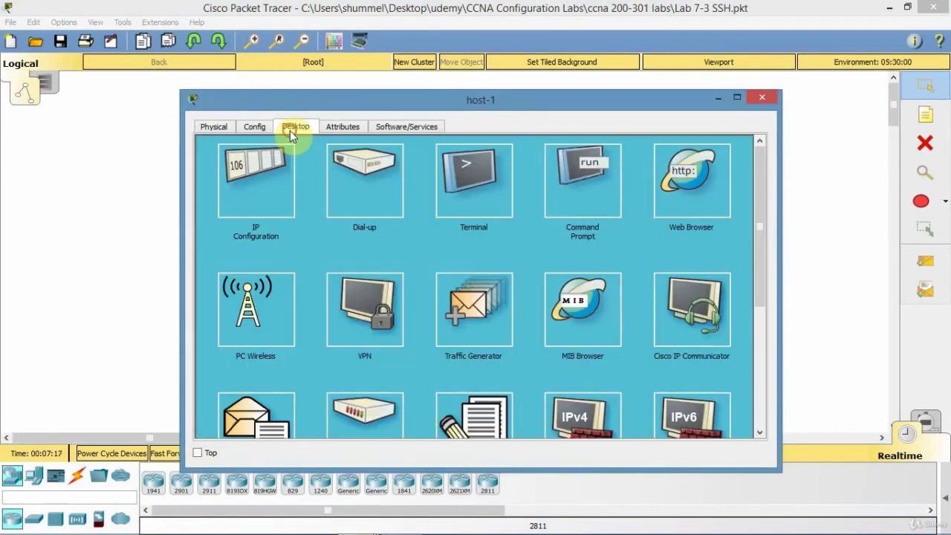
left_click(584, 196)
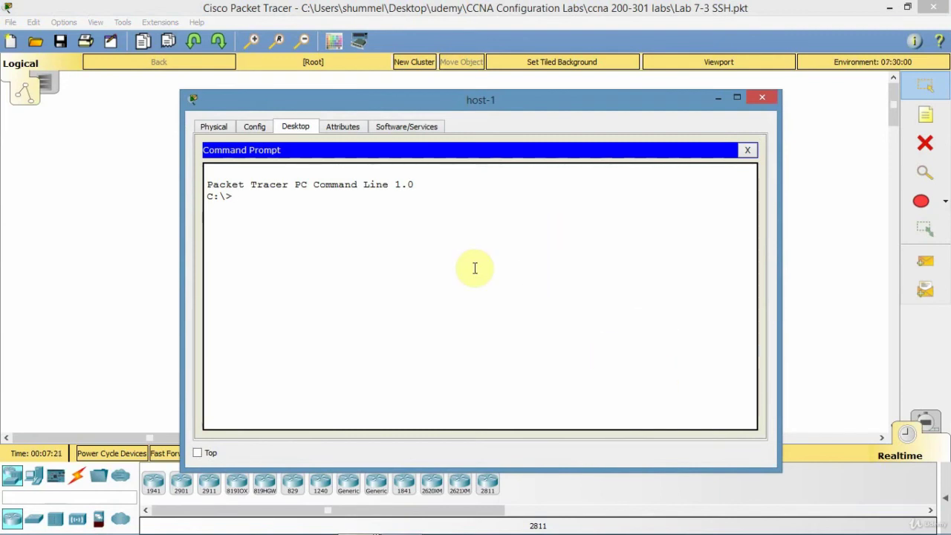
Paste and correct the ssh -l command to 192.168.2.2, then log in with the password.
right_click(286, 196)
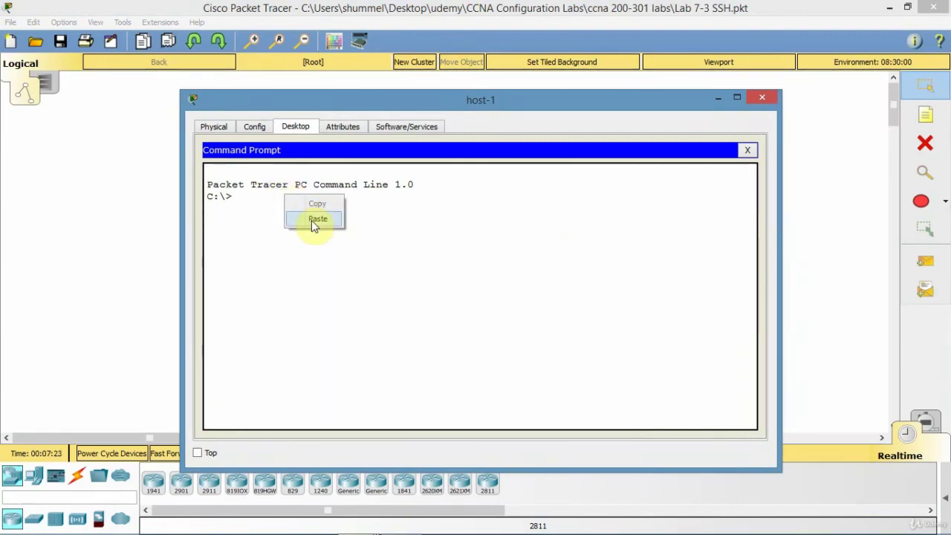
left_click(314, 219)
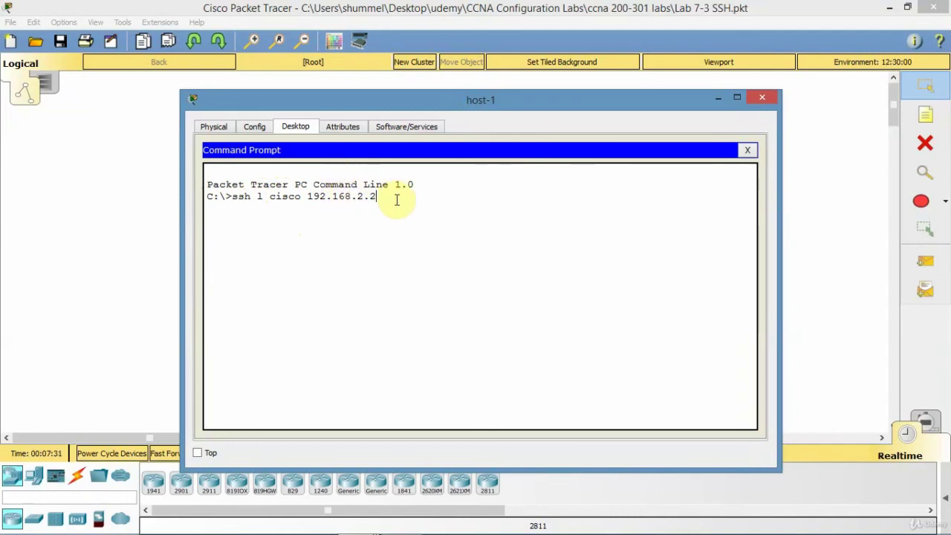
key("Return")
key("Up")
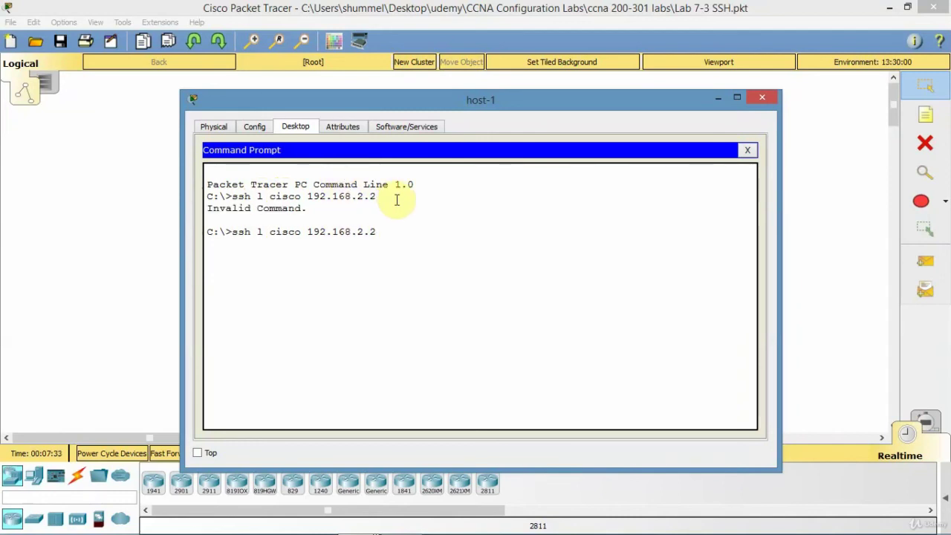
key("Left")
key("Left")
key("Left")
key("Left")
key("Left")
key("Left")
key("Left")
type("-")
key("Return")
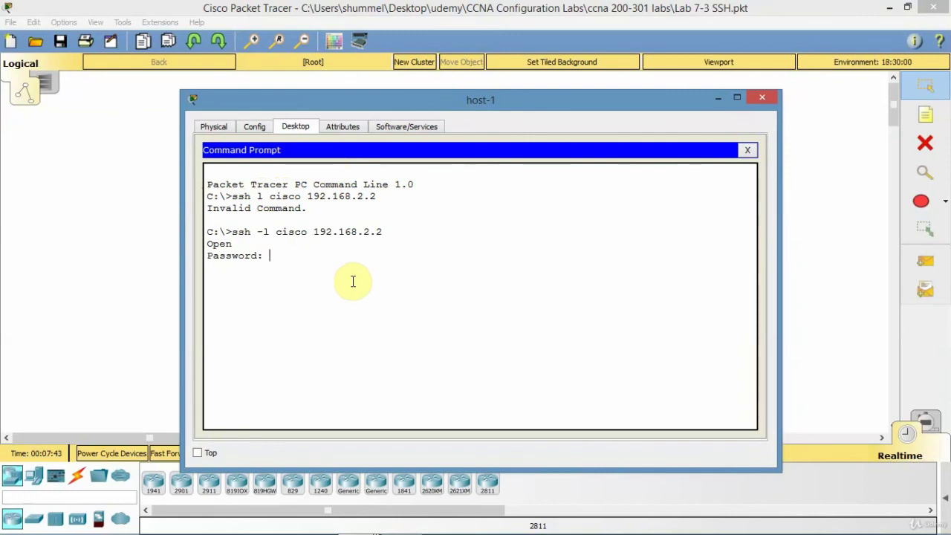
key("Return")
Display router-2's running config over SSH, paging through to the line vty settings.
type("sh run")
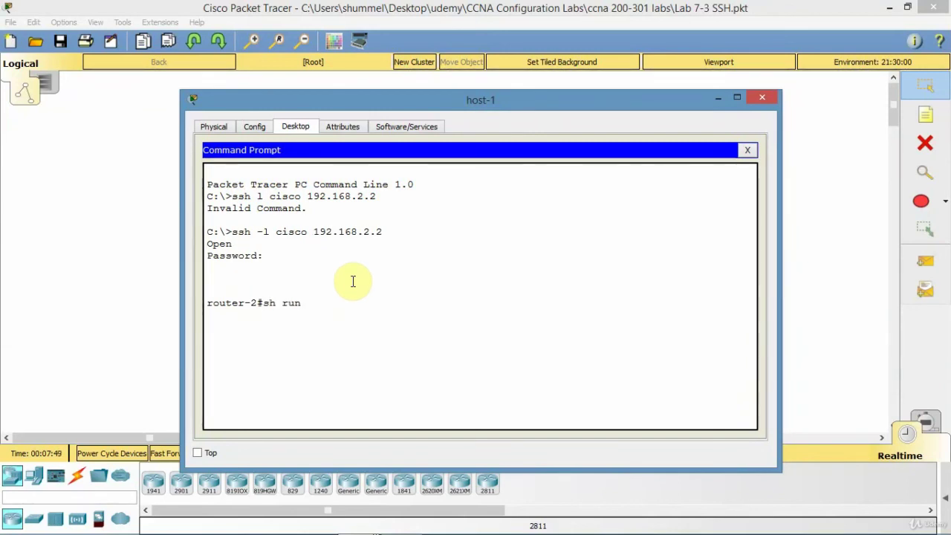
key("Return")
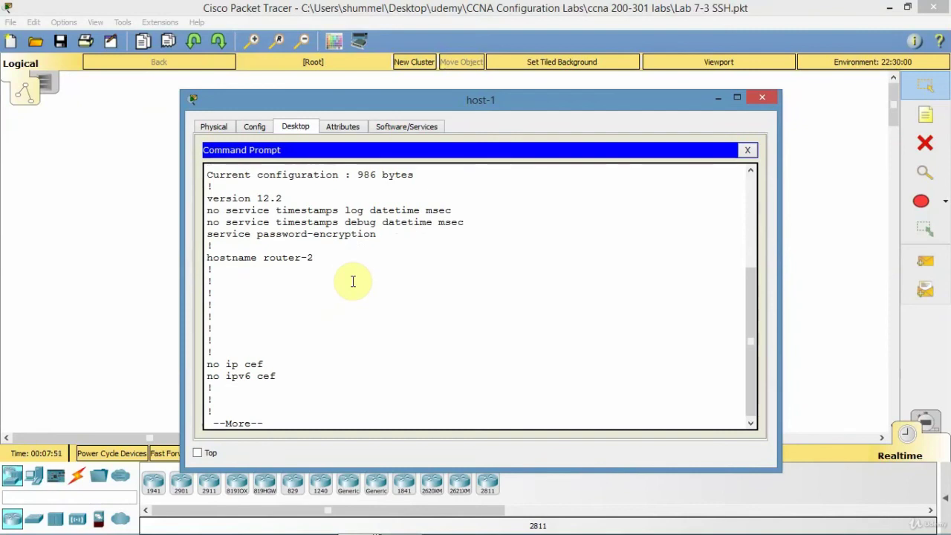
key("space")
key("space")
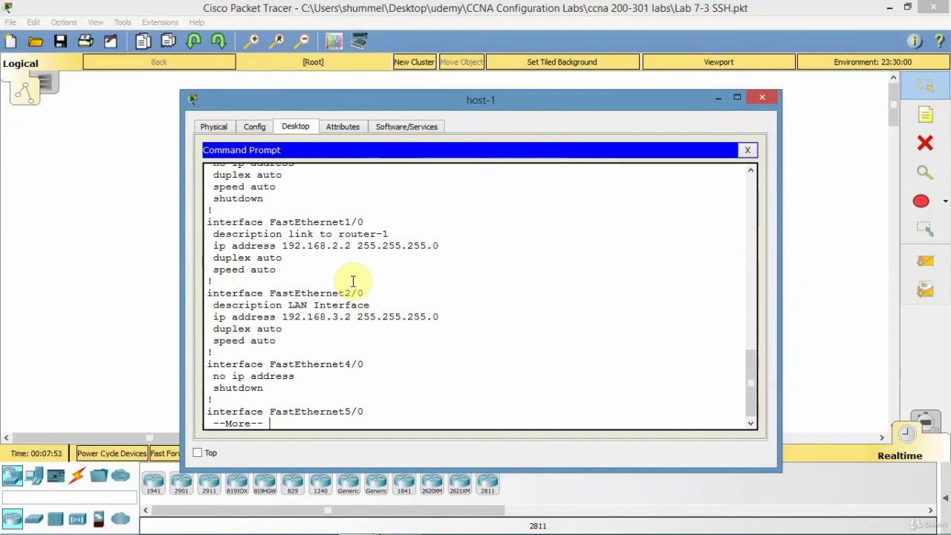
key("space")
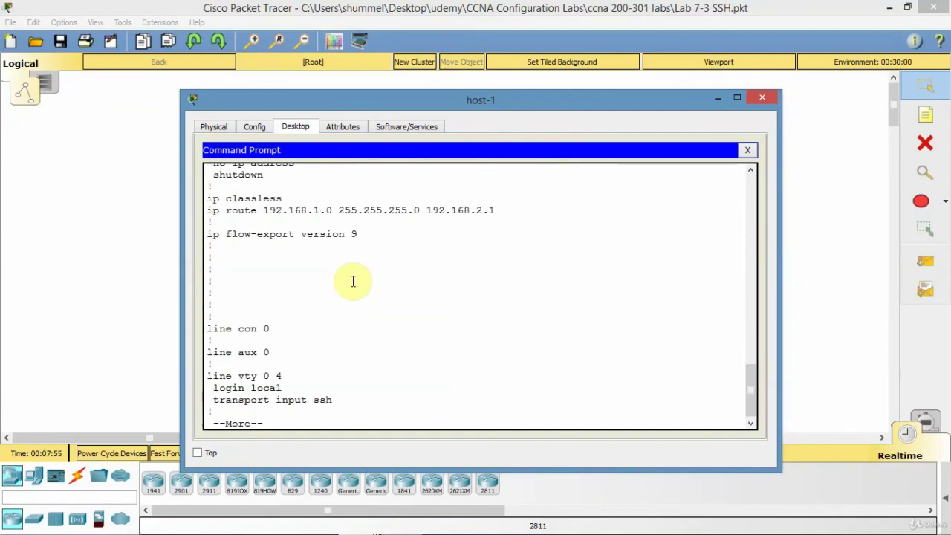
key("space")
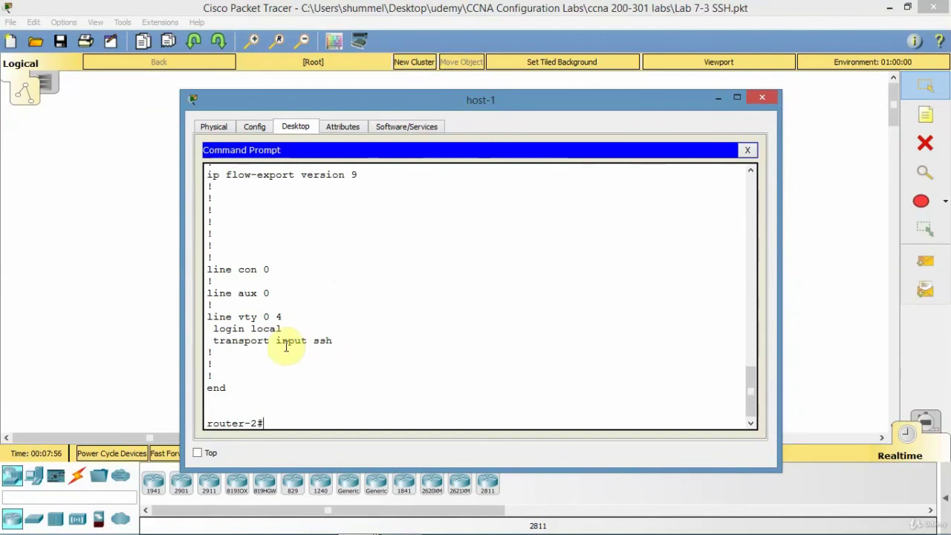
left_click(751, 208)
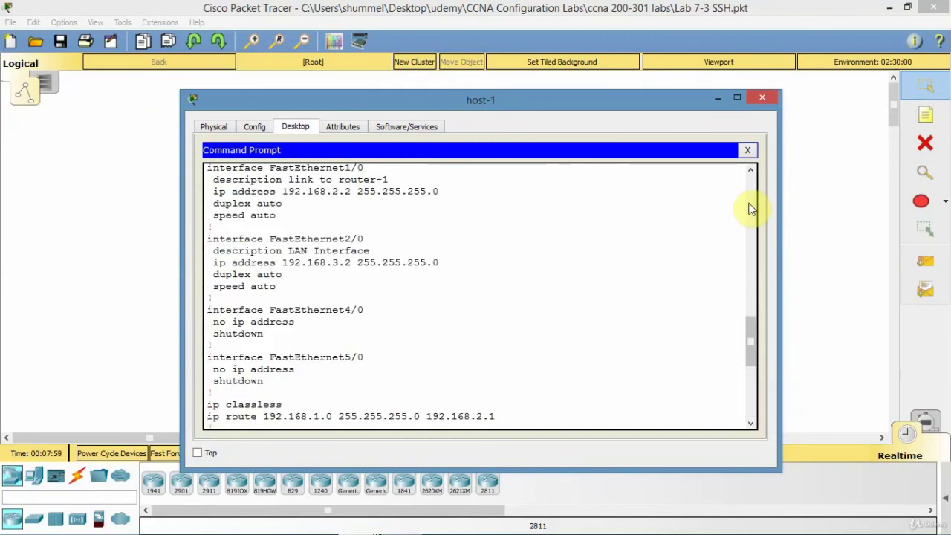
left_click(751, 209)
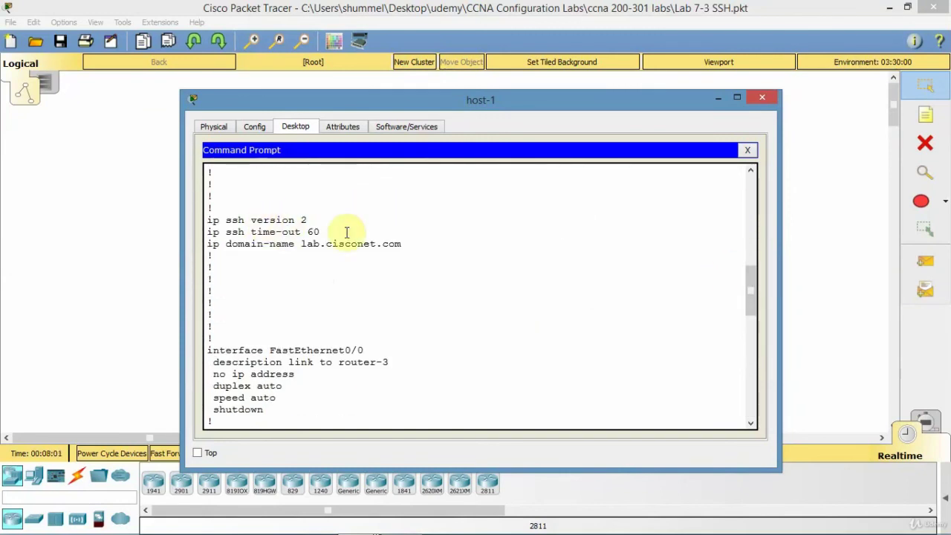
left_click(752, 405)
left_click(752, 405)
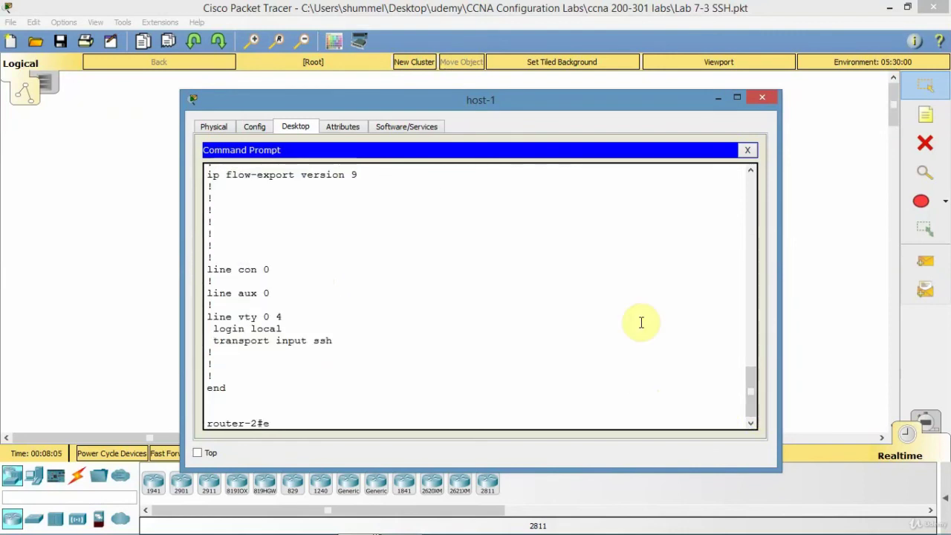
Exit the SSH session and close host-1's window.
type("t")
key("Return")
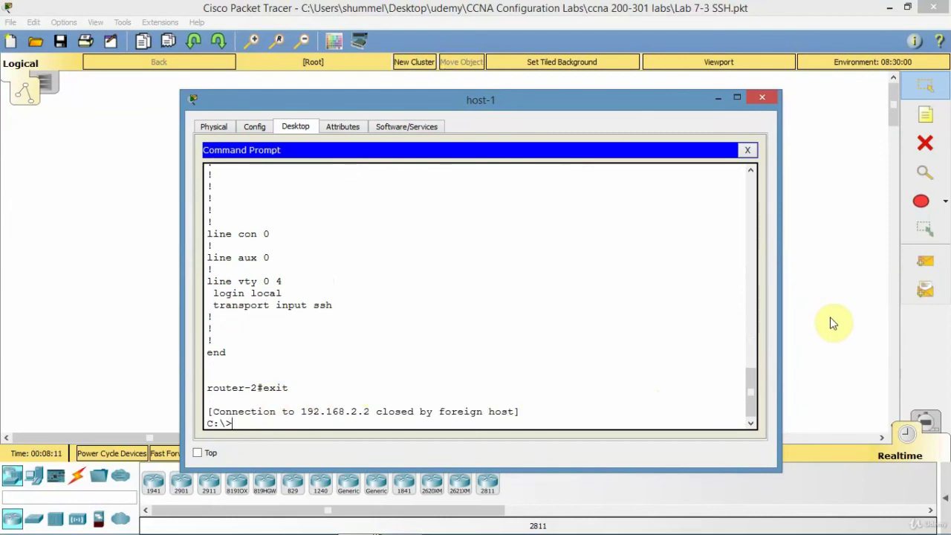
key("alt+F4")
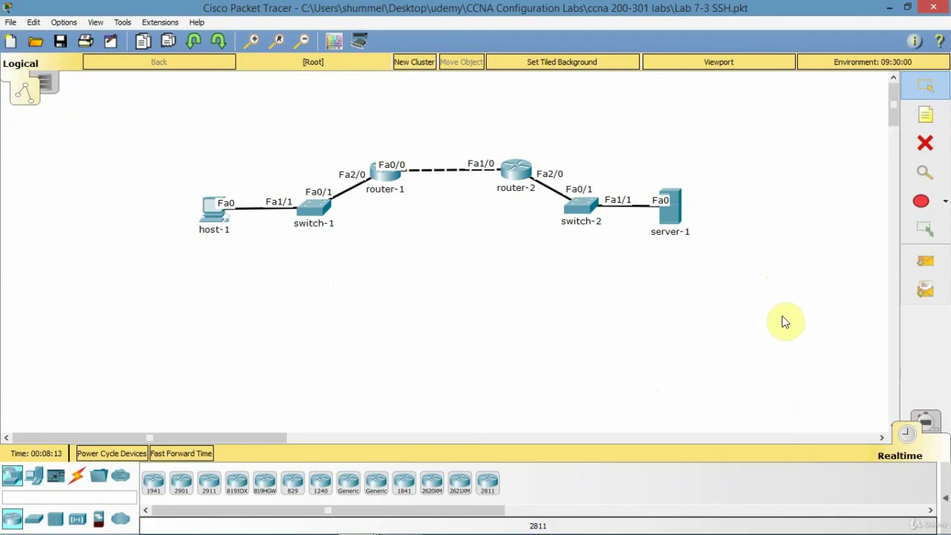